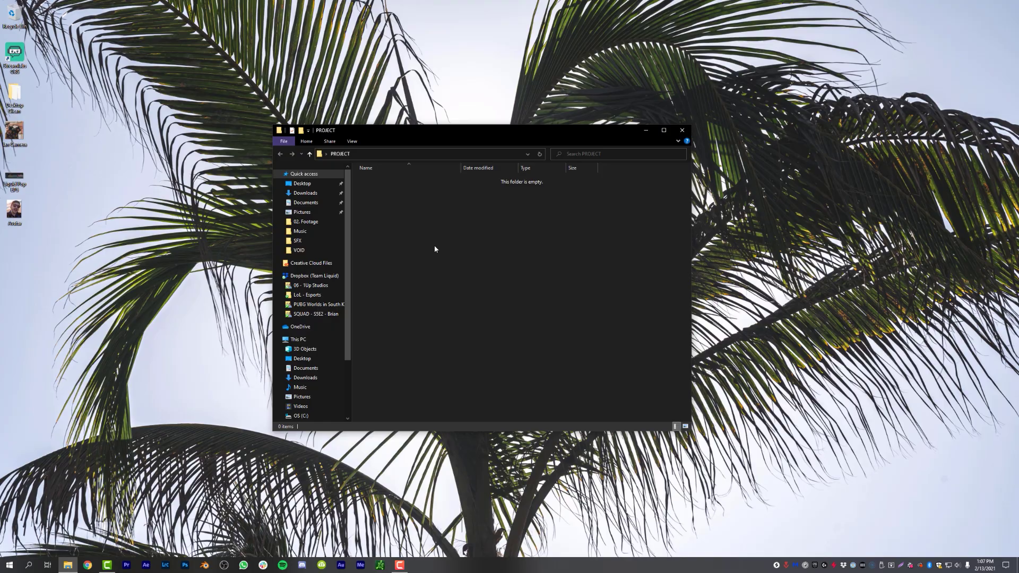
Create a new folder named Footage inside the PROJECT folder.
right_click(419, 231)
mouse_move(457, 340)
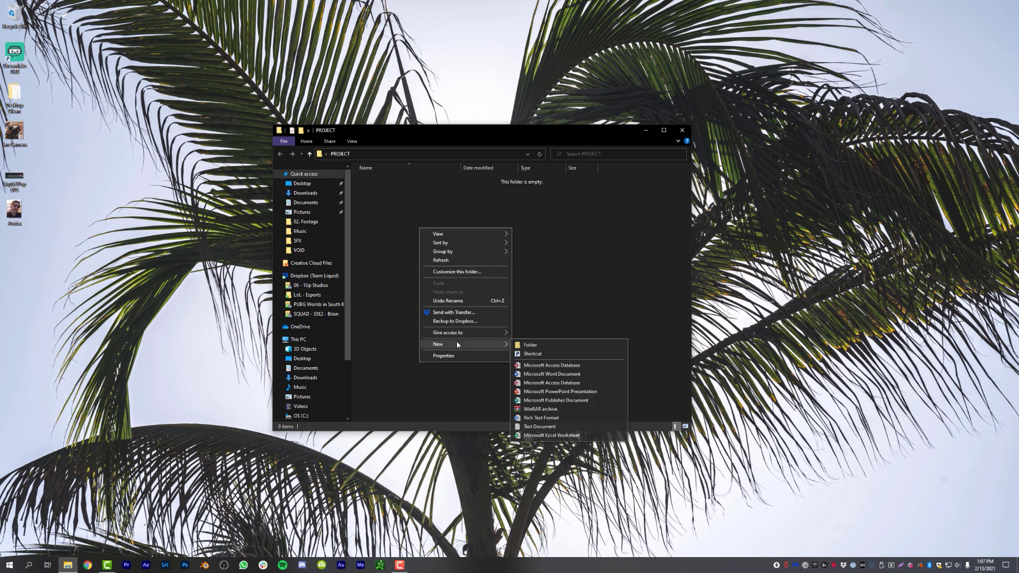
left_click(558, 344)
type("Footage")
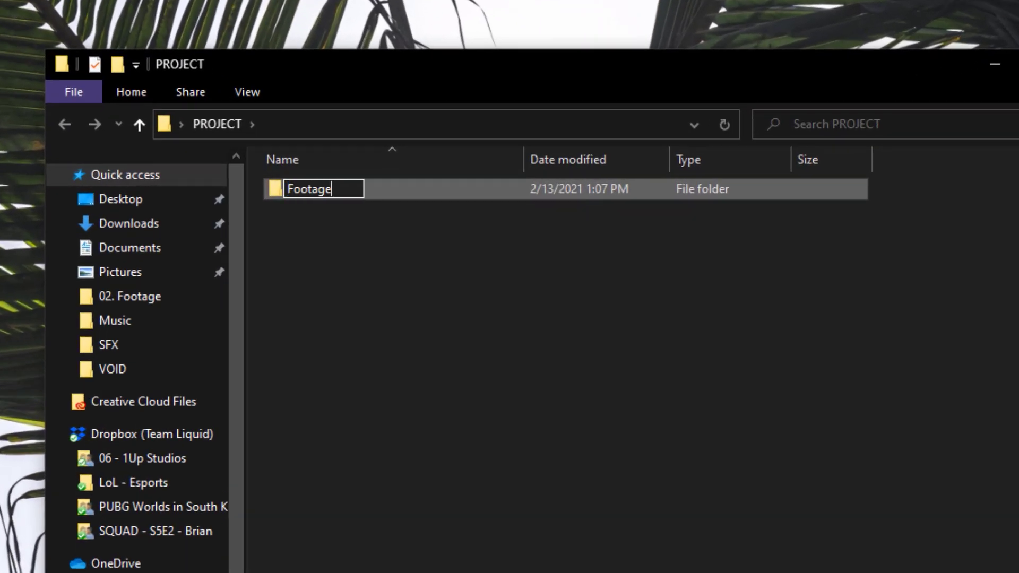
key("Return")
Add an Images folder and a third new folder to PROJECT.
right_click(483, 461)
key("w")
key("f")
key("Return")
right_click(331, 442)
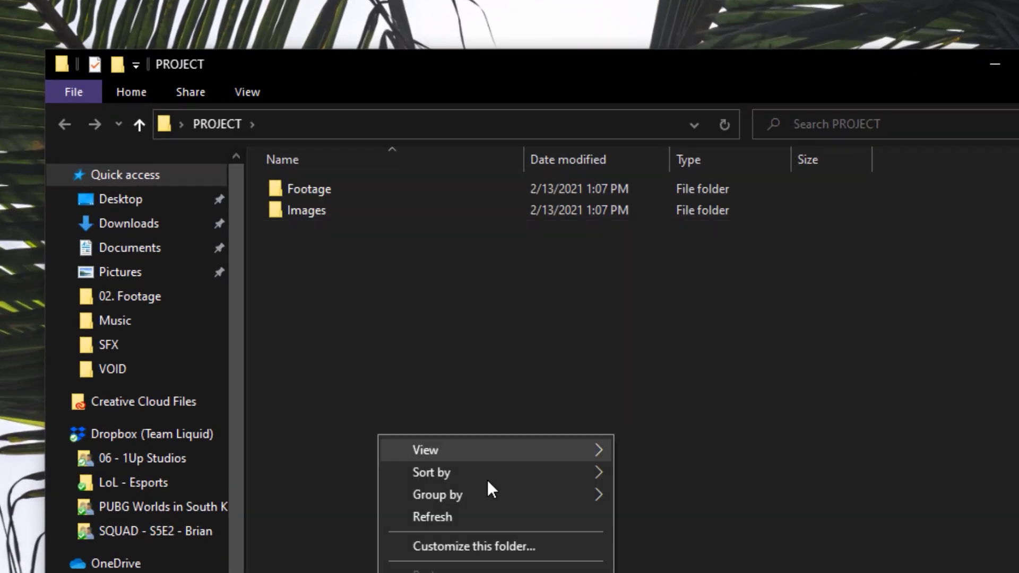
key("w")
key("f")
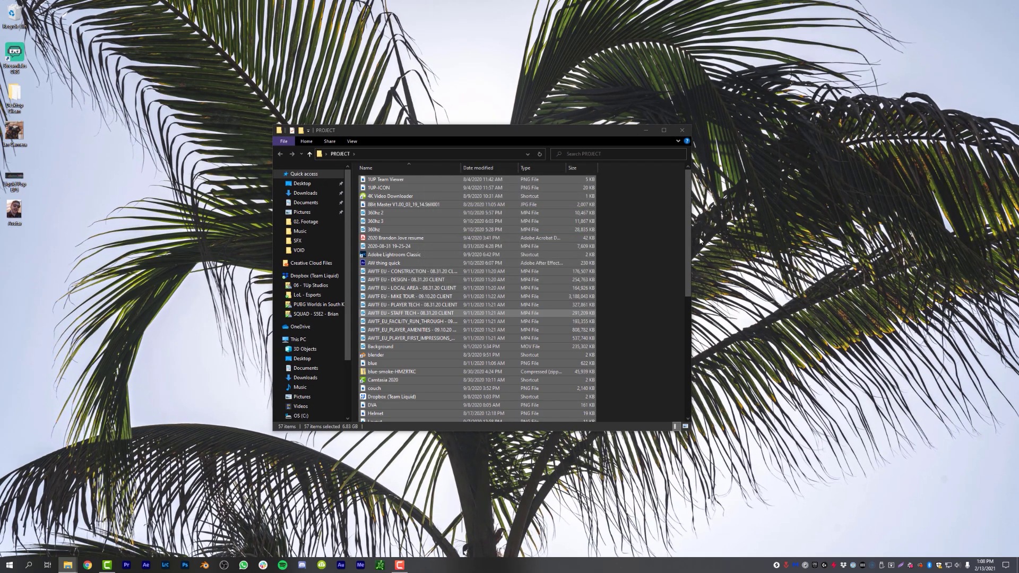
Deselect the moved desktop items and scroll through the PROJECT folder contents.
left_click(640, 245)
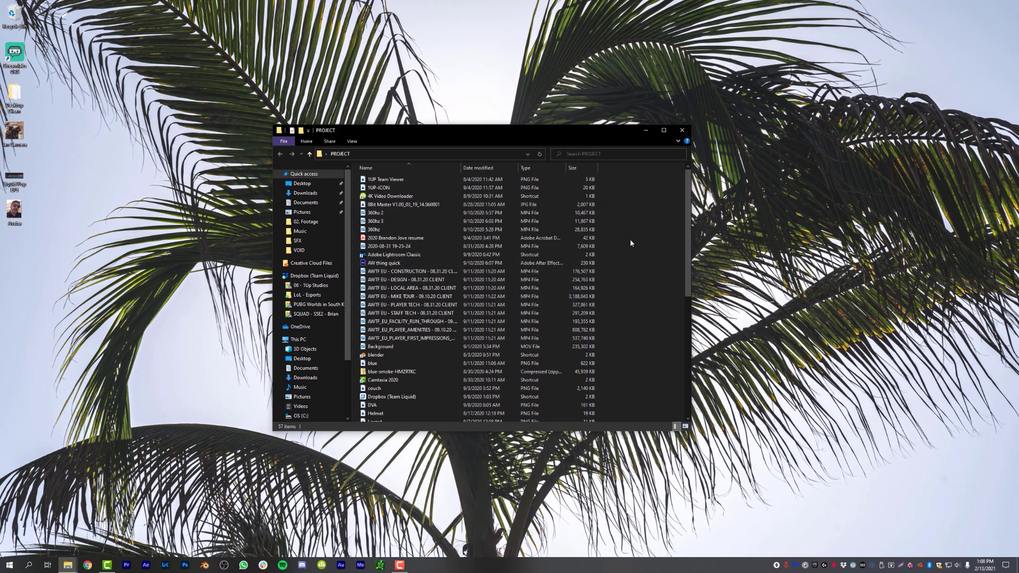
scroll(616, 249, "down", 9)
scroll(489, 338, "up", 9)
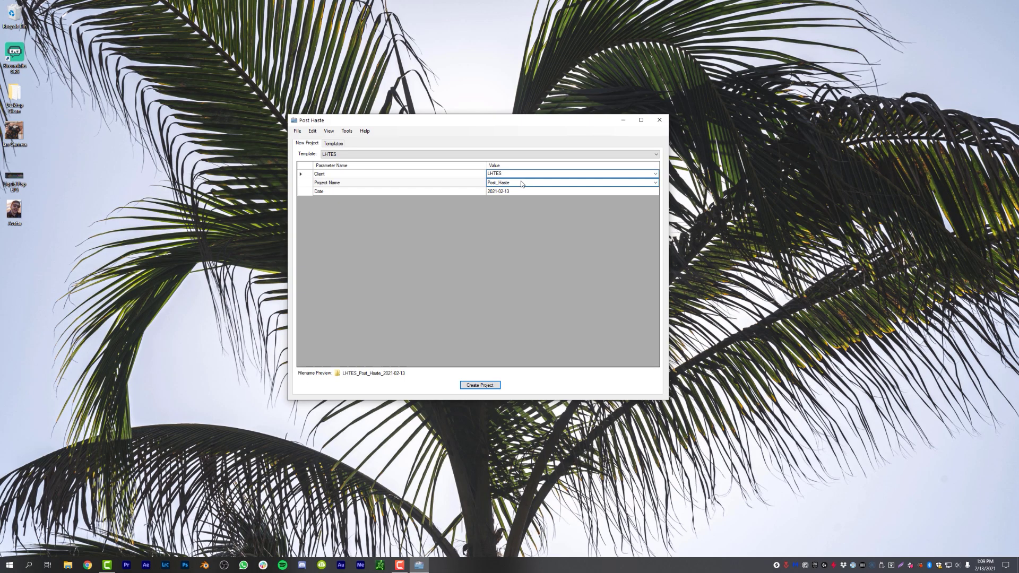
Confirm the 2021-02-13 date and create the LHTES_Post_Haste project folder.
left_click(523, 192)
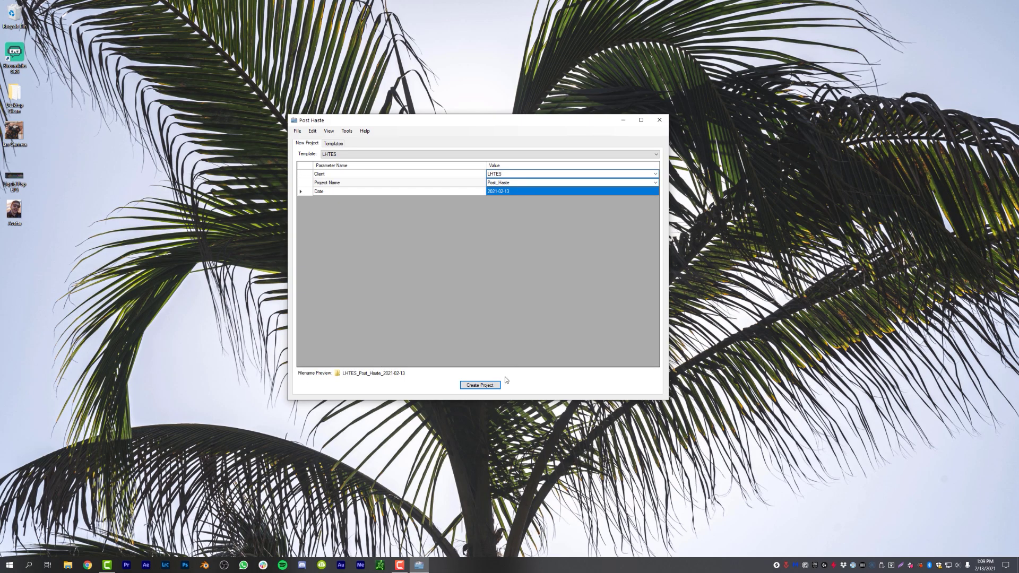
left_click(480, 386)
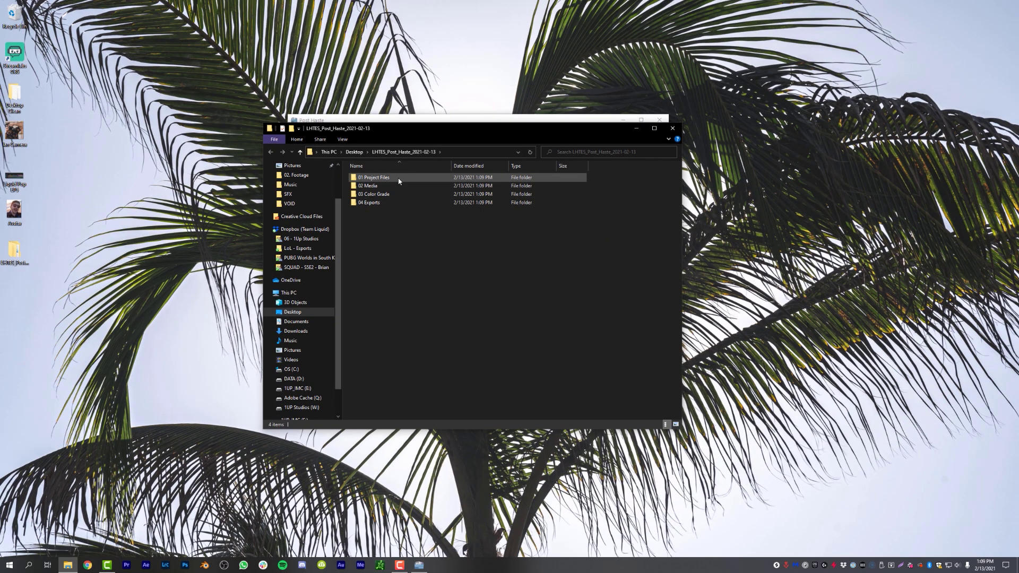
Look inside 01 Project Files at its After Effects and Premiere subfolders.
double_click(398, 181)
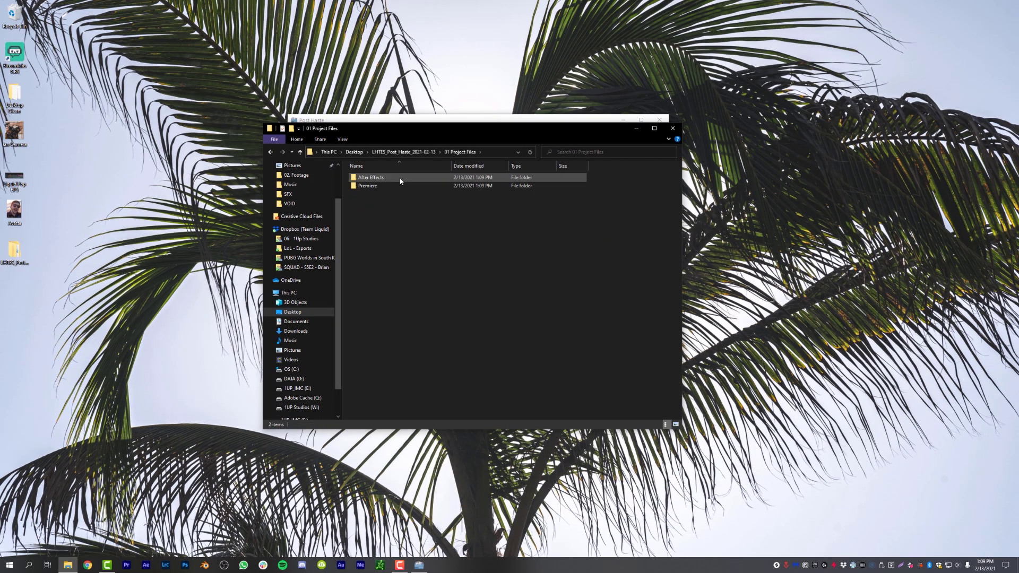
double_click(405, 181)
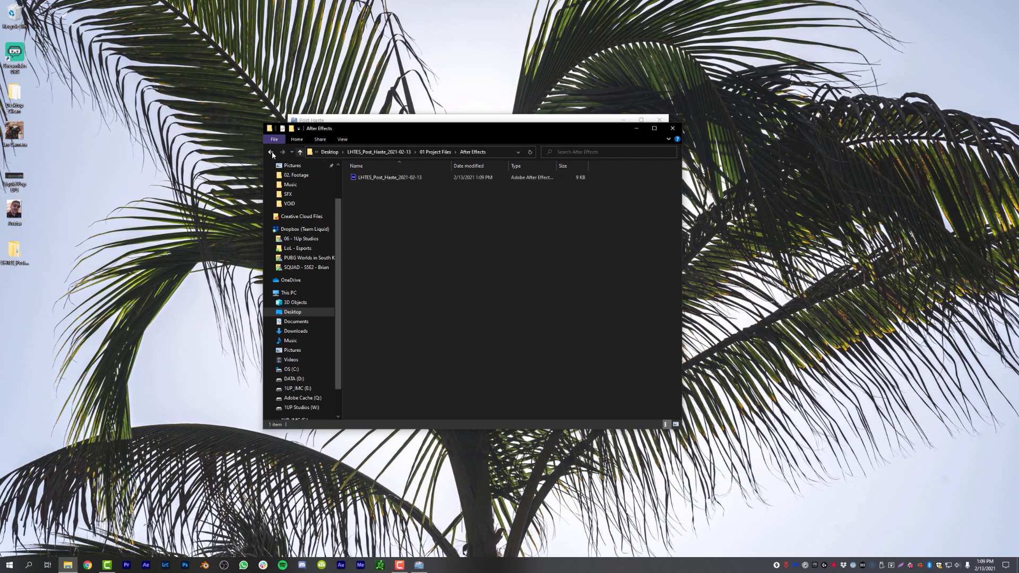
key("alt+Left")
double_click(403, 187)
left_click(271, 153)
left_click(270, 152)
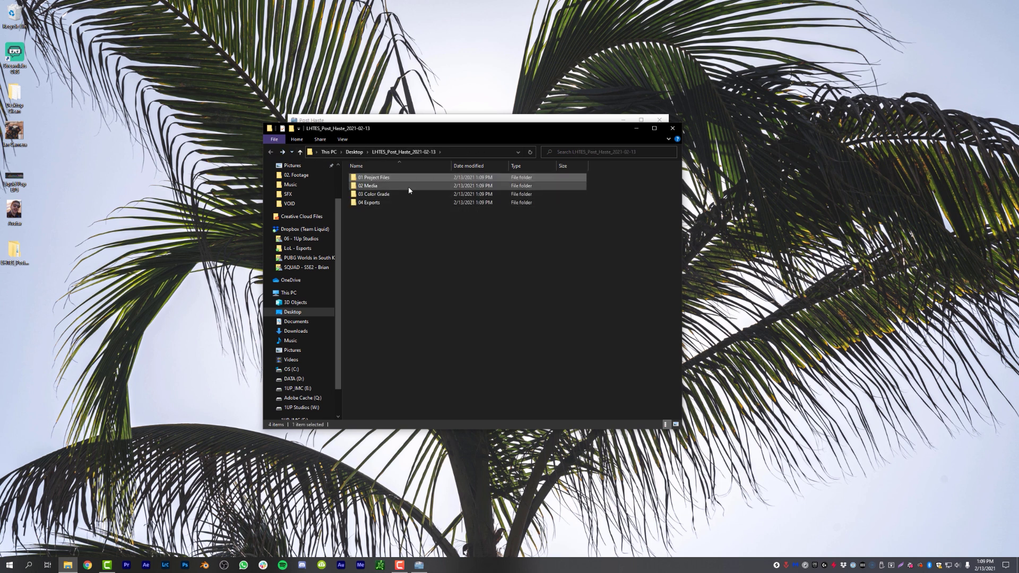
Check 02 Media and 03 Color Grade, then open 04 Exports' Rough Edits and Final folders.
double_click(409, 186)
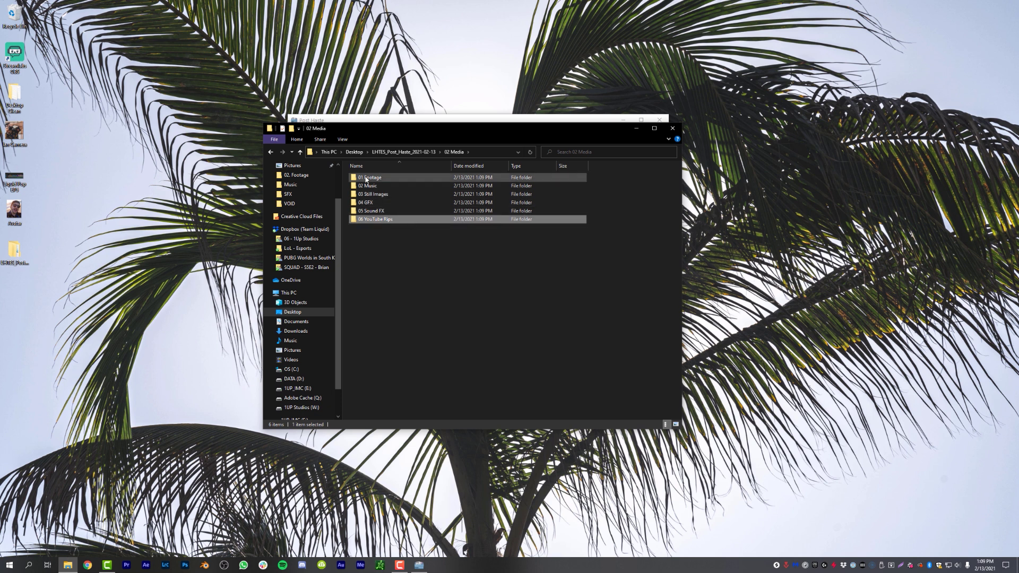
left_click(367, 220)
key("alt+Left")
double_click(397, 193)
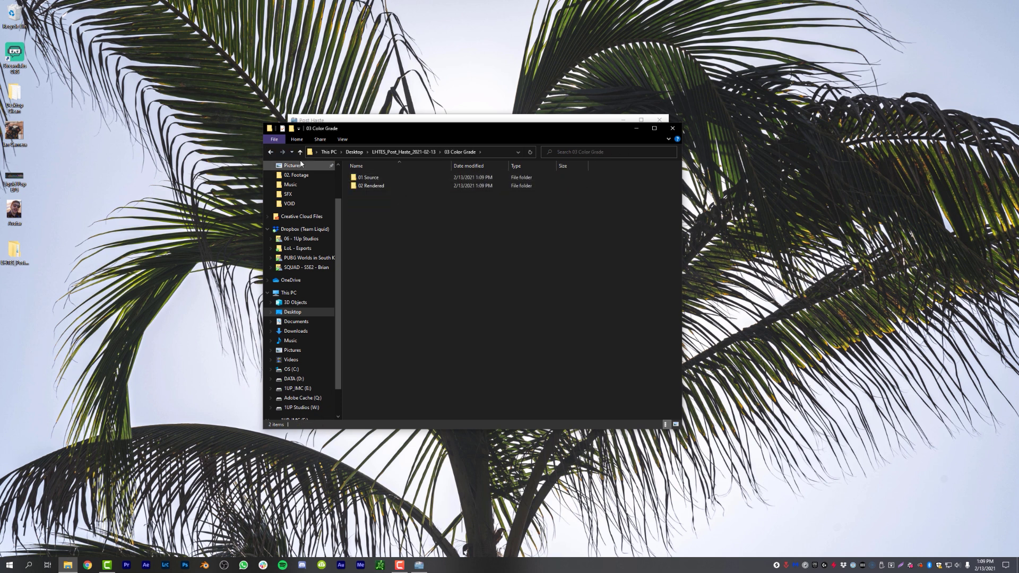
left_click(272, 153)
double_click(394, 202)
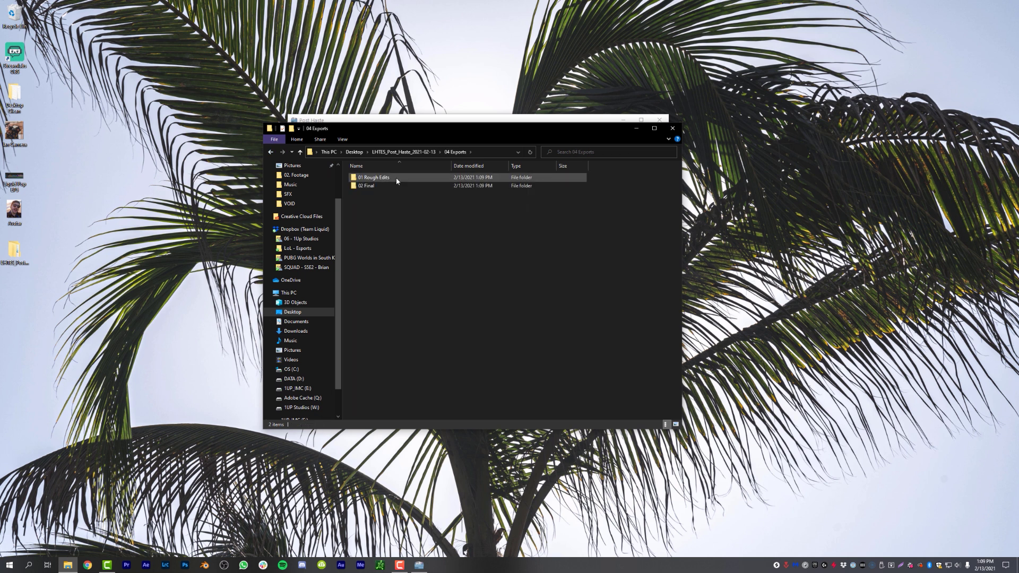
left_click(396, 177)
left_click(401, 190)
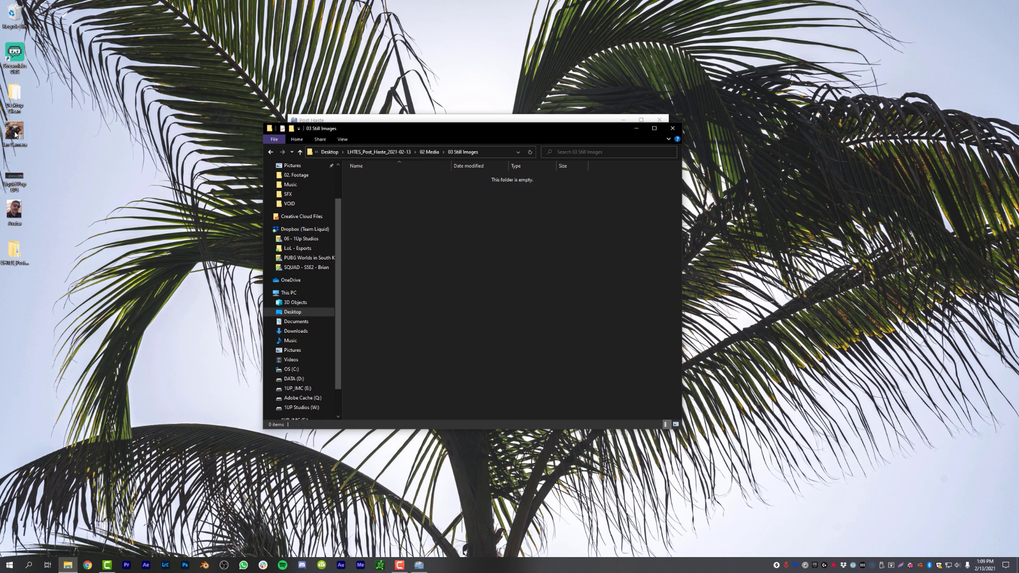
Move the desktop camera JPG into 03 Still Images, then bring Post Haste forward.
left_click_drag(15, 133, 521, 324)
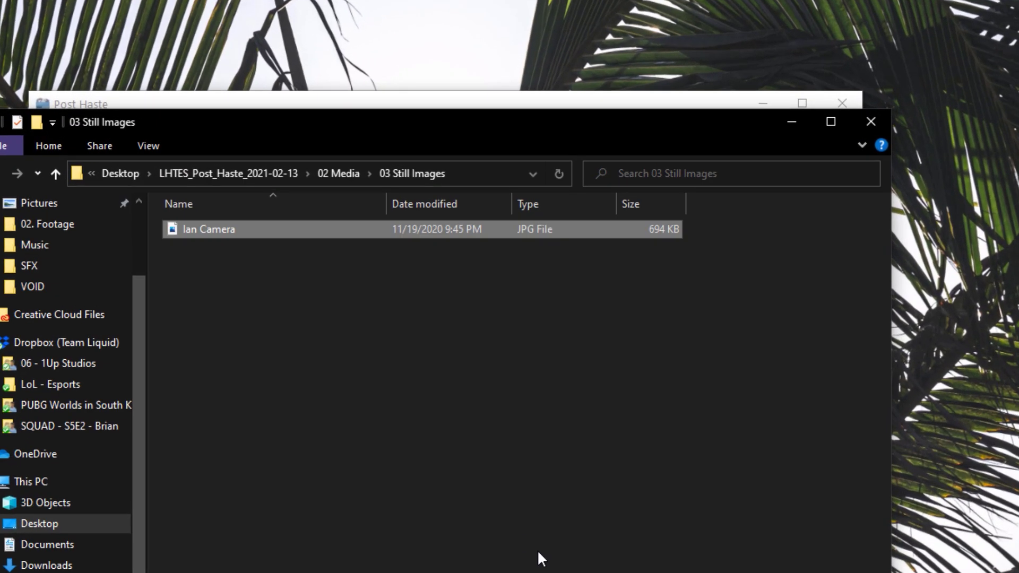
left_click(285, 250)
left_click(273, 234)
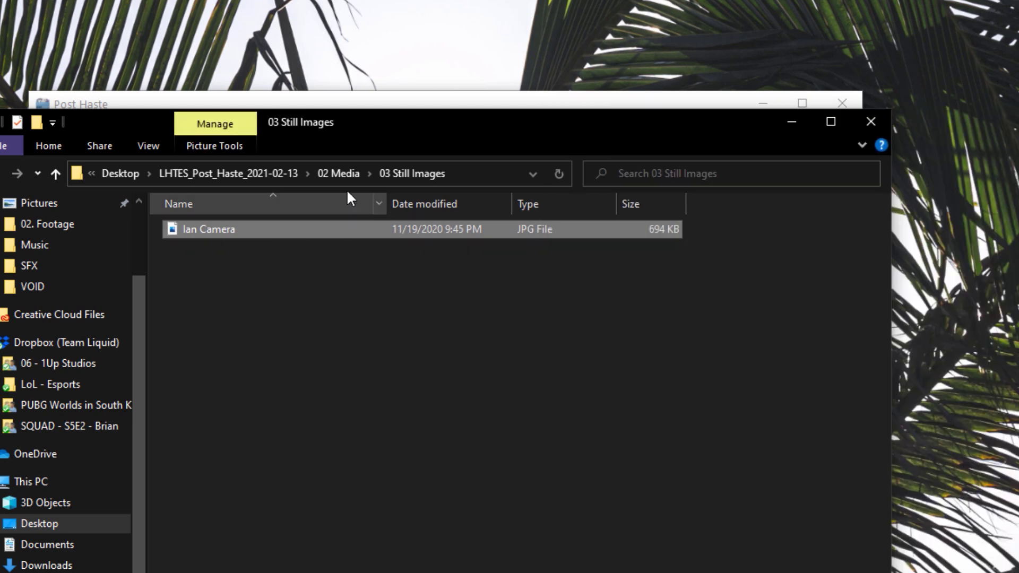
left_click(343, 174)
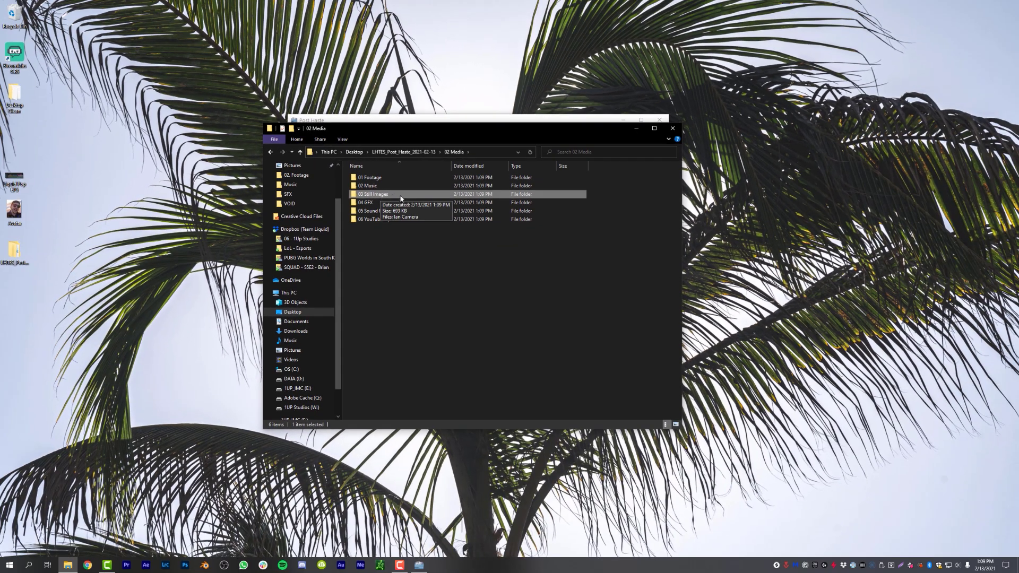
double_click(402, 200)
left_click(472, 120)
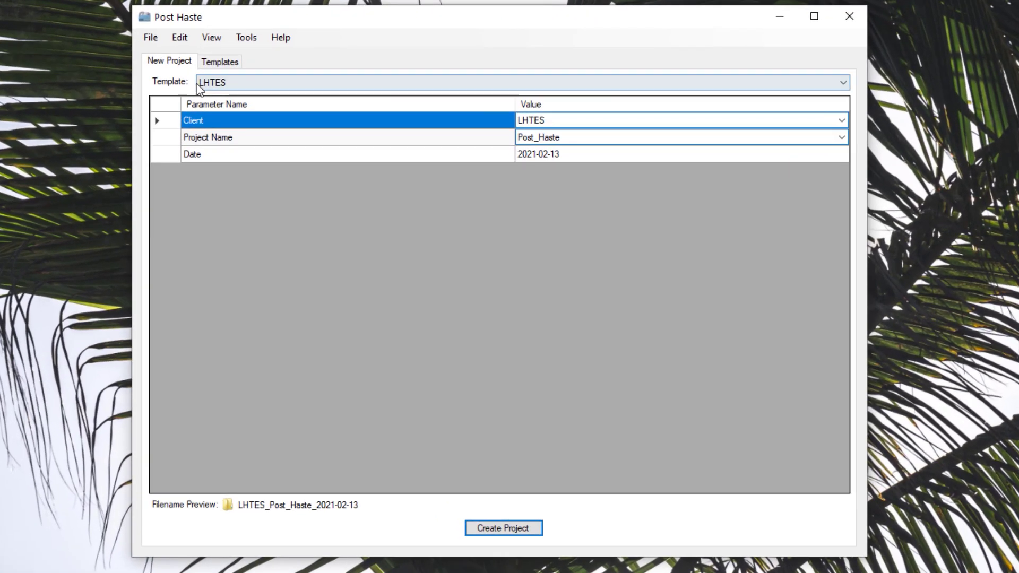
Preview the Motion Graphics, Photography, Video Editing, Visual Effects and Web Design templates, ending on Template.aep.
left_click(220, 61)
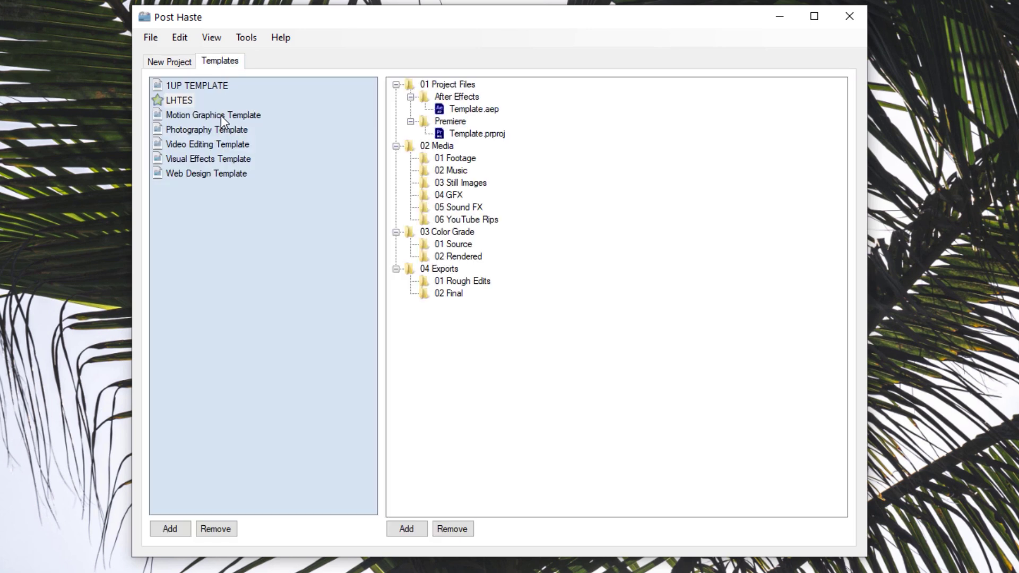
left_click(220, 116)
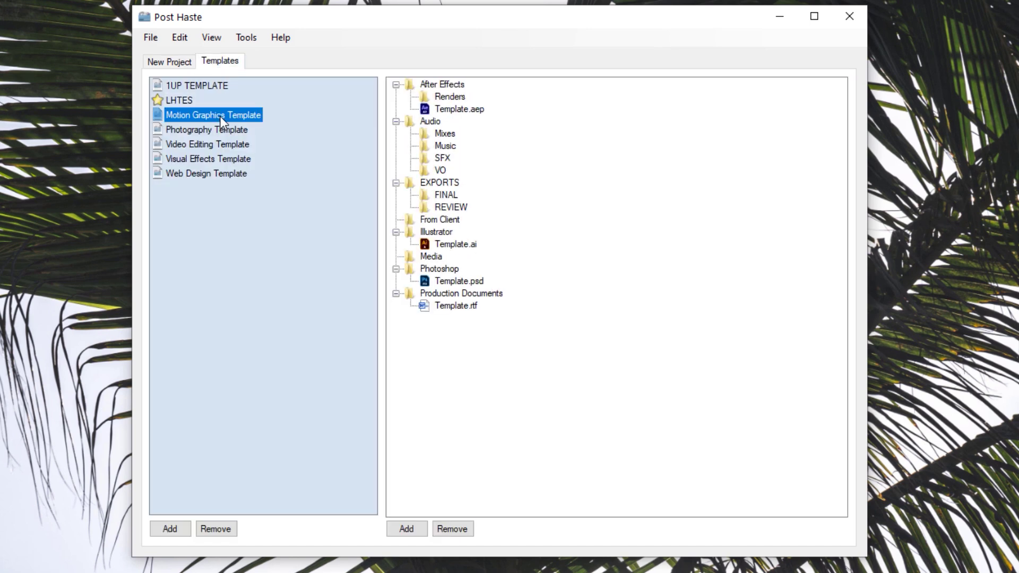
left_click(216, 129)
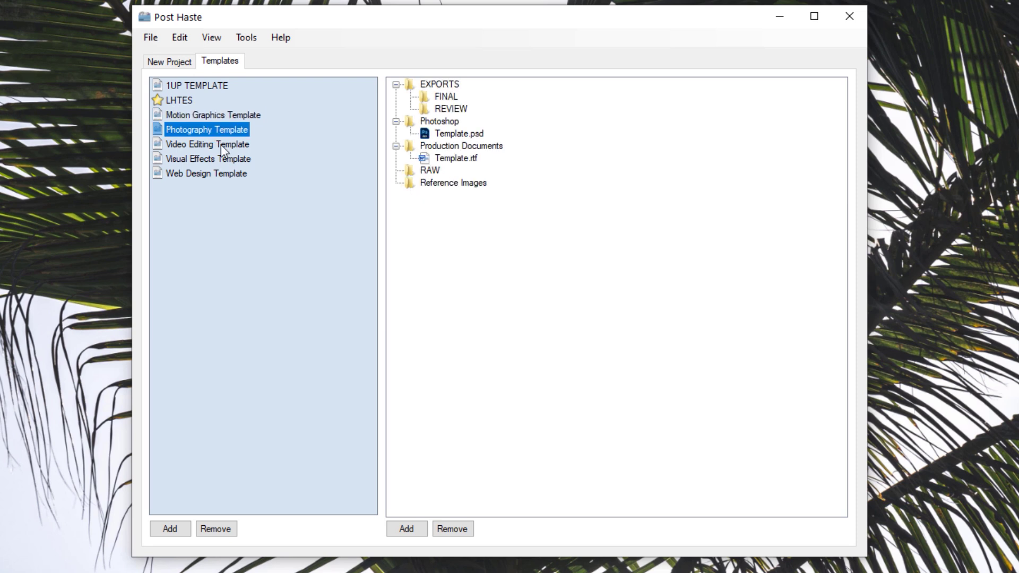
left_click(221, 144)
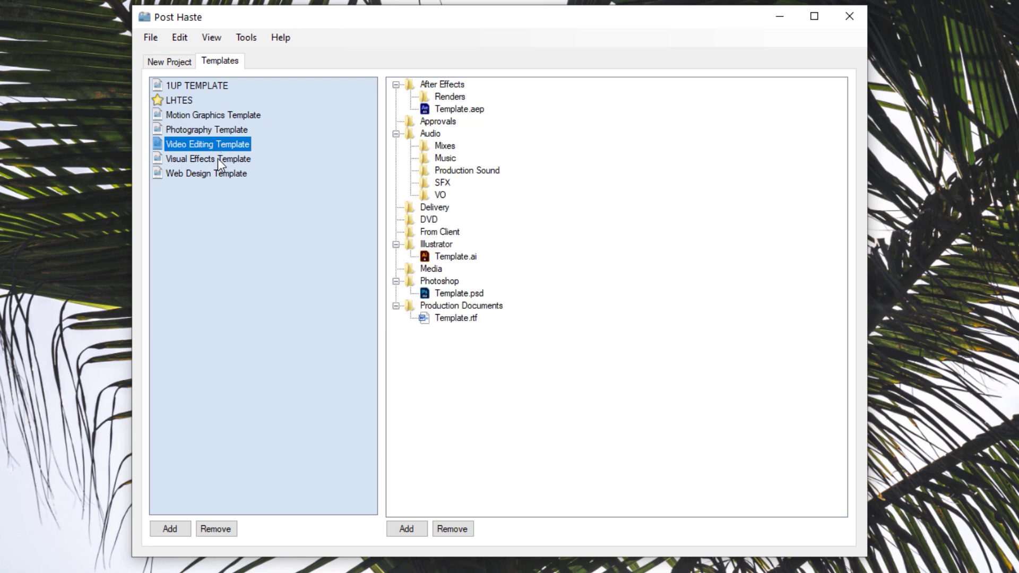
left_click(218, 158)
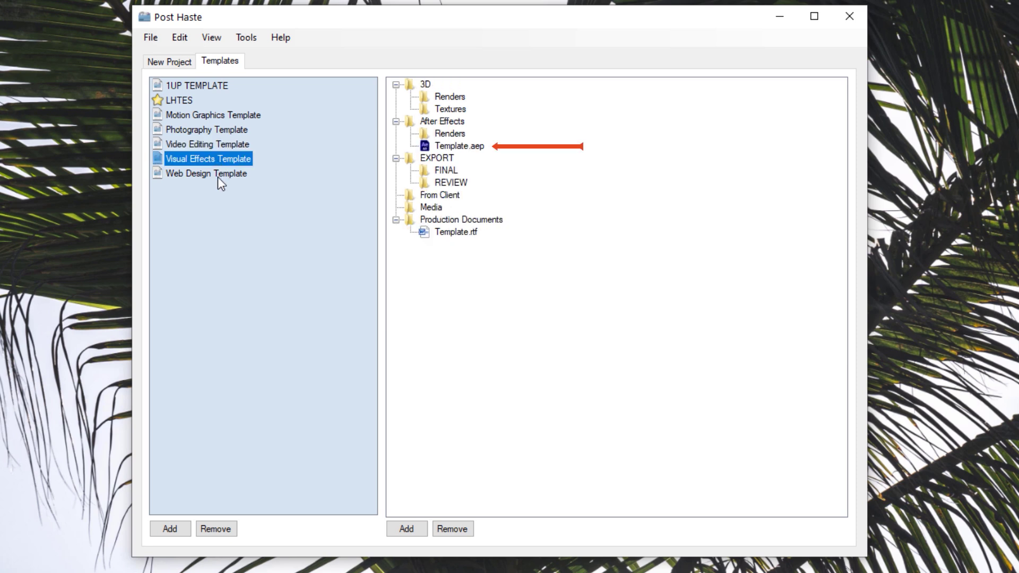
left_click(217, 176)
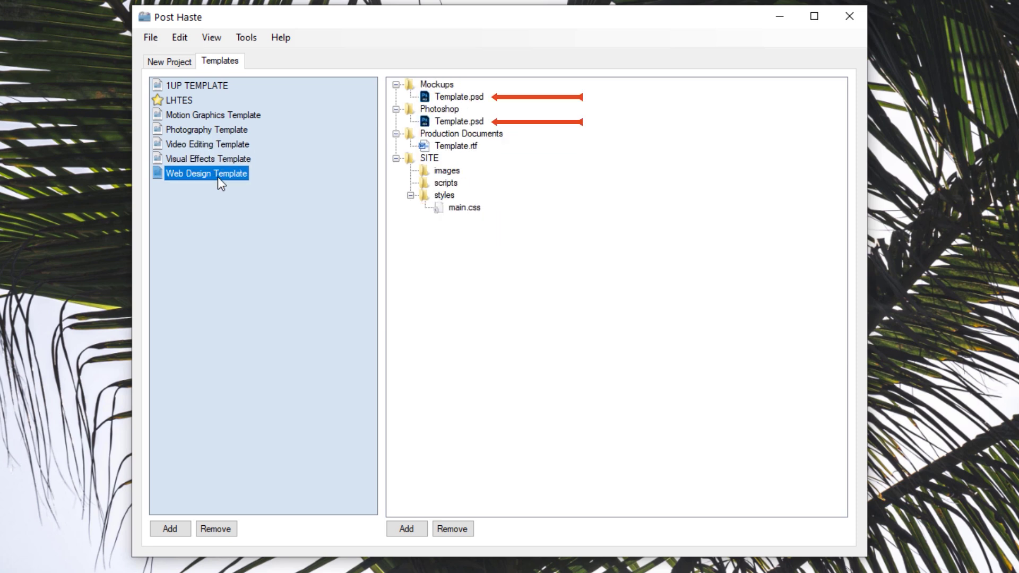
left_click(228, 115)
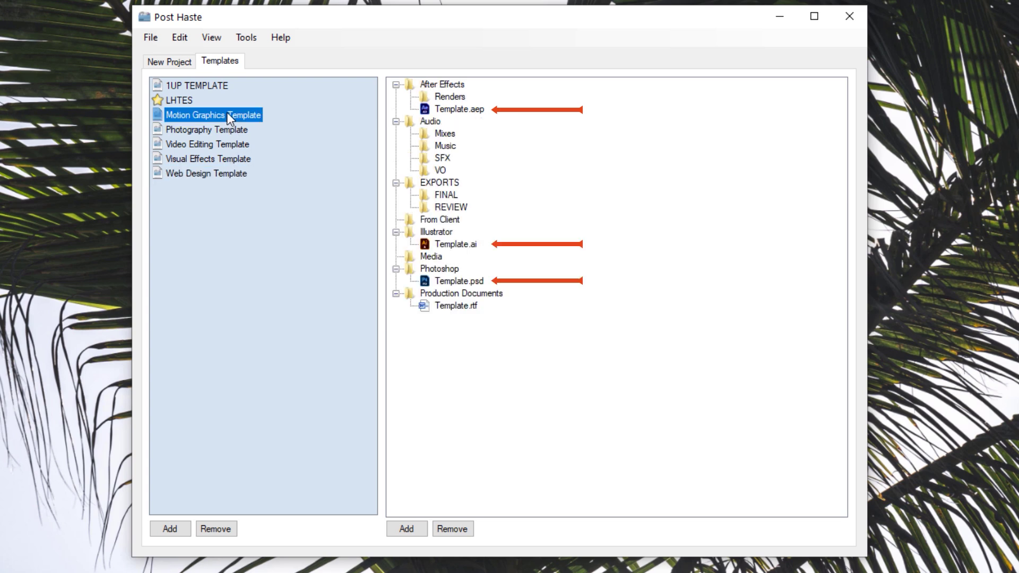
left_click(454, 118)
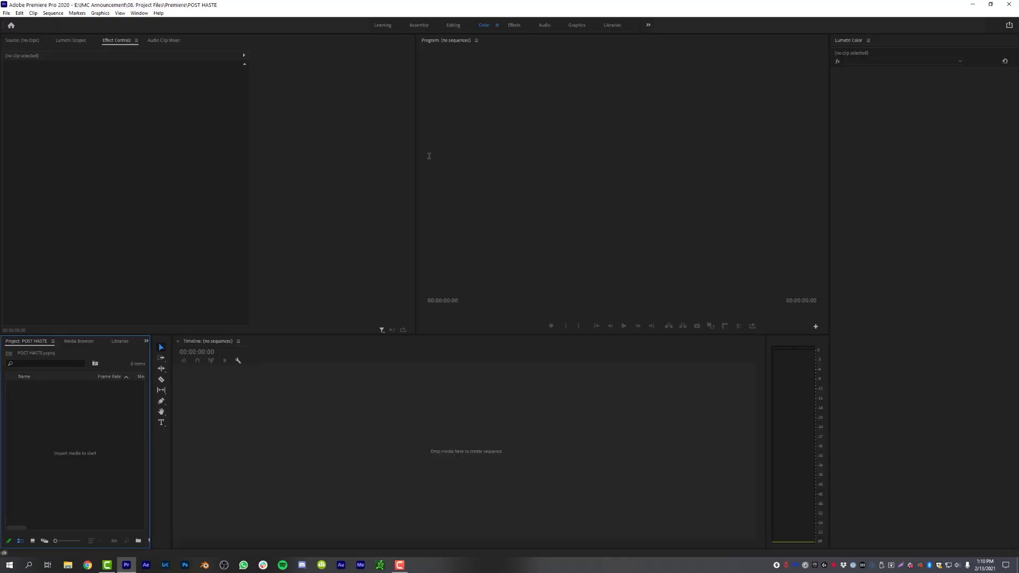
Create bins named 01 Footage, 02 SOmething Else and 03 Something Different.
left_click(138, 541)
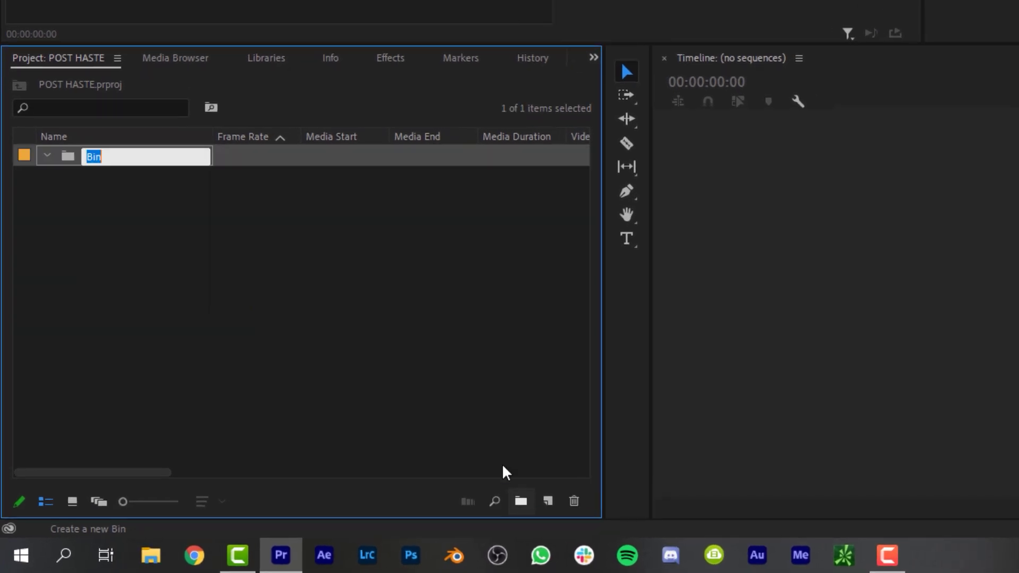
type("01 Footage")
key("Return")
left_click(521, 502)
type("02 SOmething Else")
key("Return")
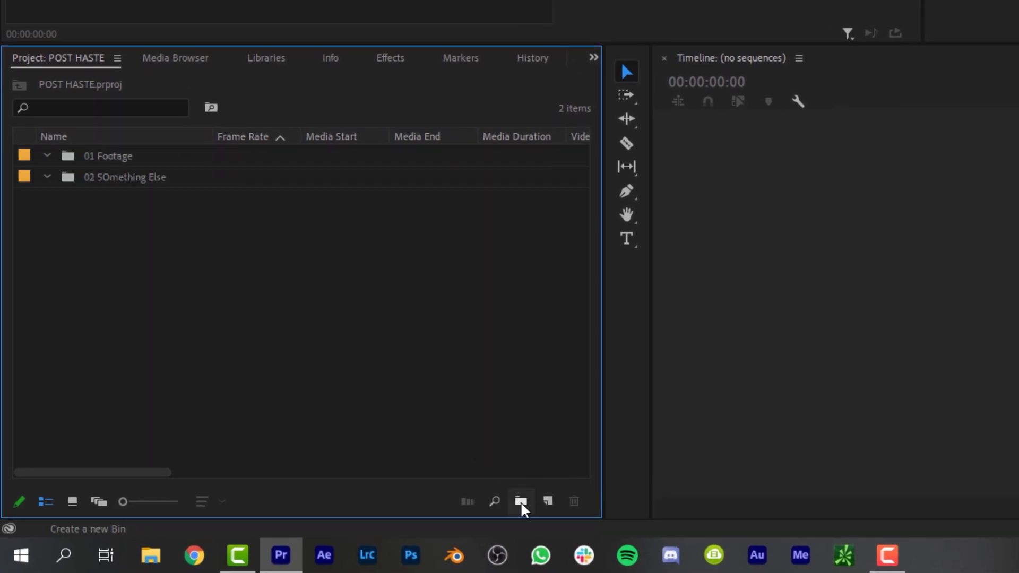
left_click(521, 501)
type("03 Something different")
key("Return")
Add three more bins named And, So and ON, then review them.
left_click(521, 501)
type("And")
left_click(521, 502)
type("So")
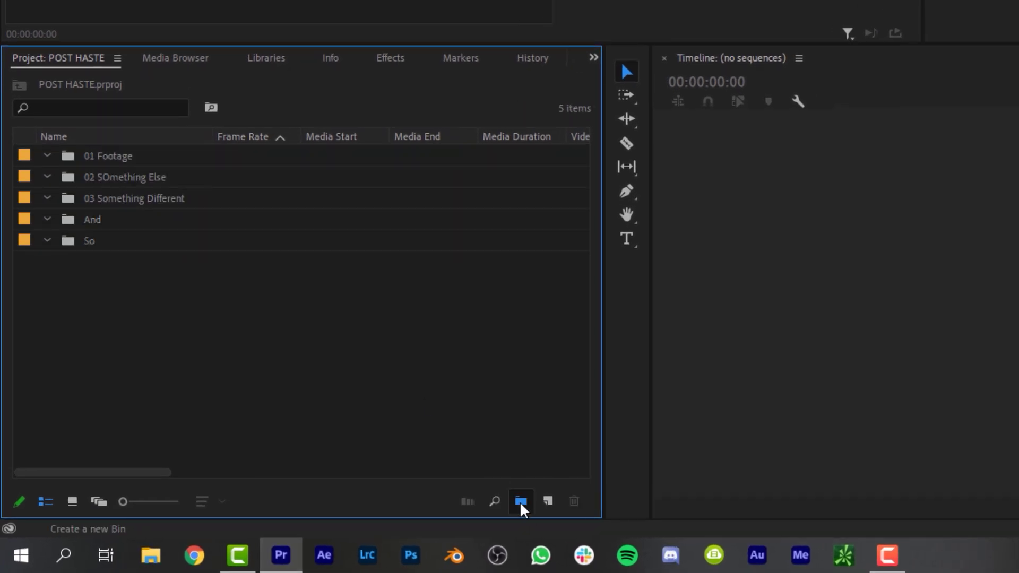
left_click(521, 502)
type("ON")
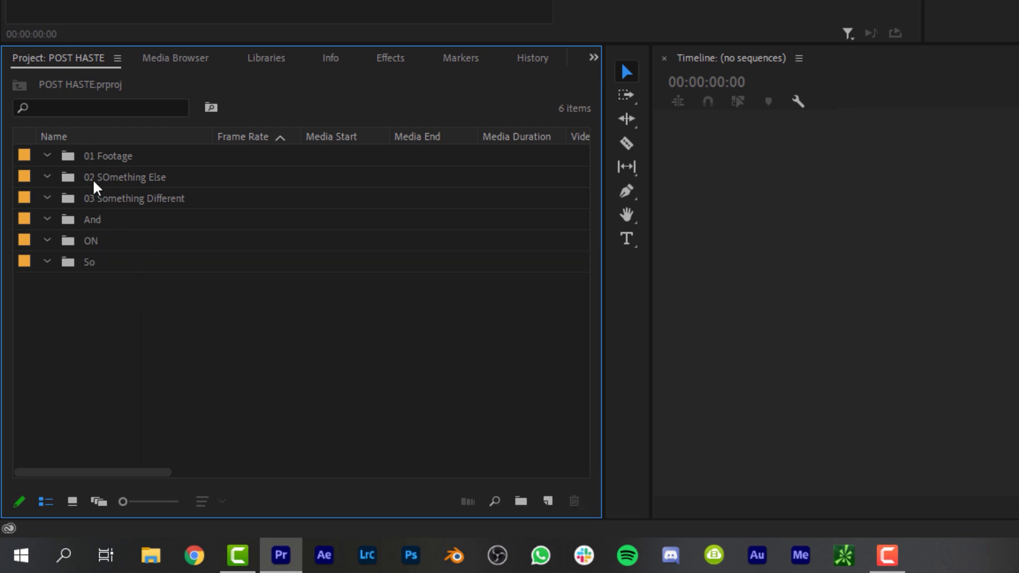
left_click(97, 221)
left_click(98, 243)
left_click(99, 266)
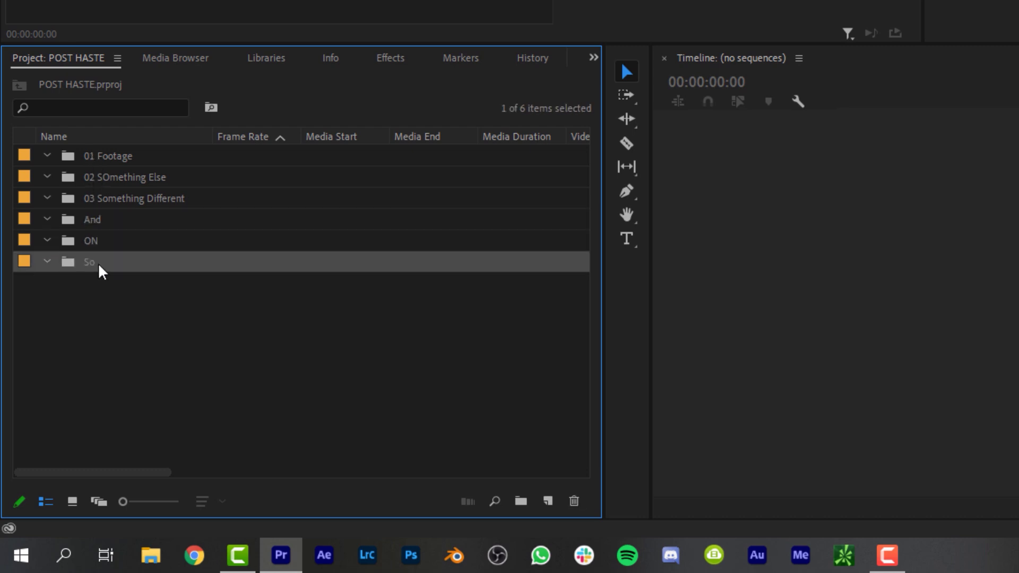
left_click(101, 281)
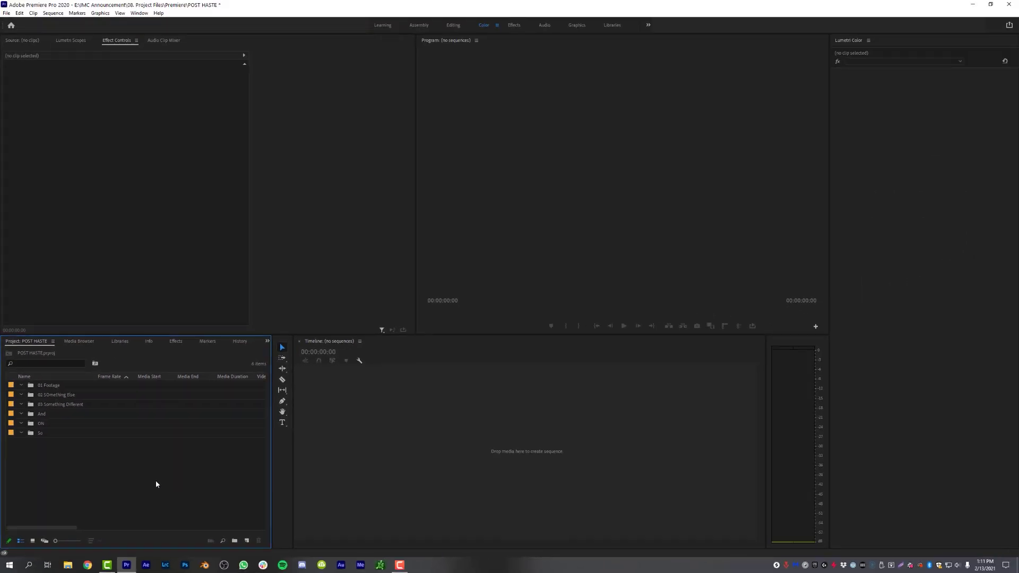
Save the project to the Desktop as Template, close Premiere Pro, and shift Post Haste right.
key("ctrl+shift+s")
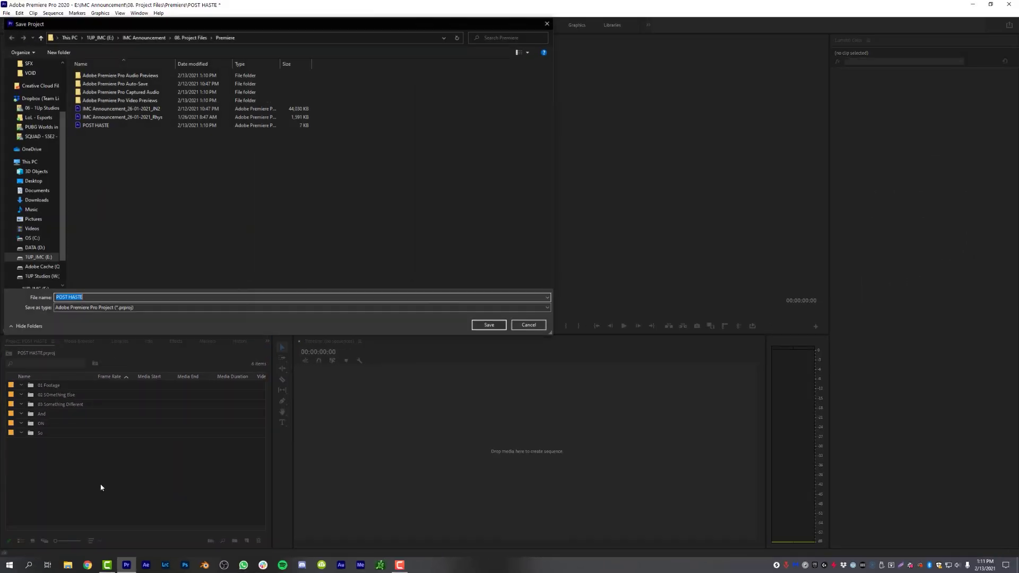
left_click(33, 182)
type("Temp")
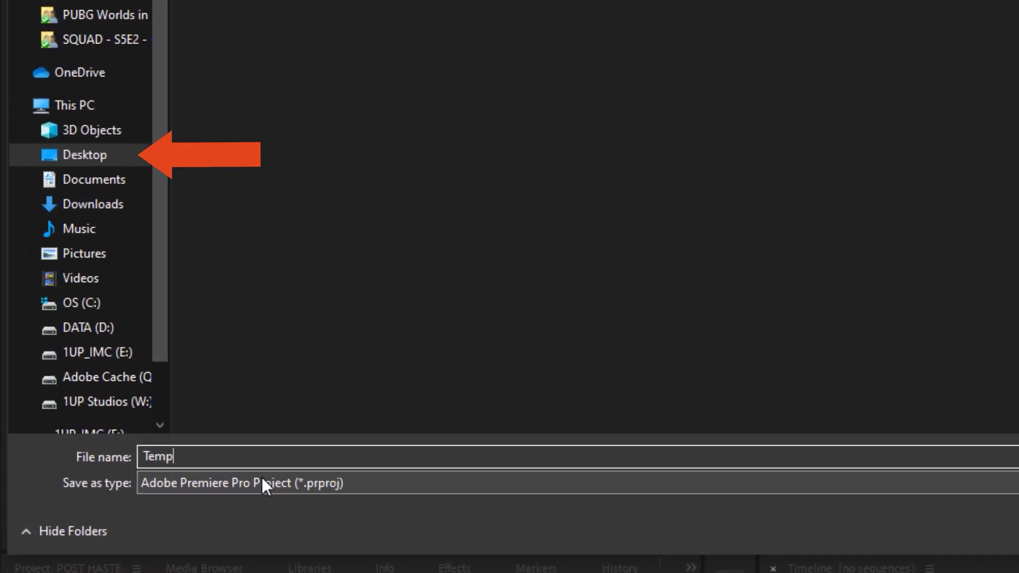
type("late")
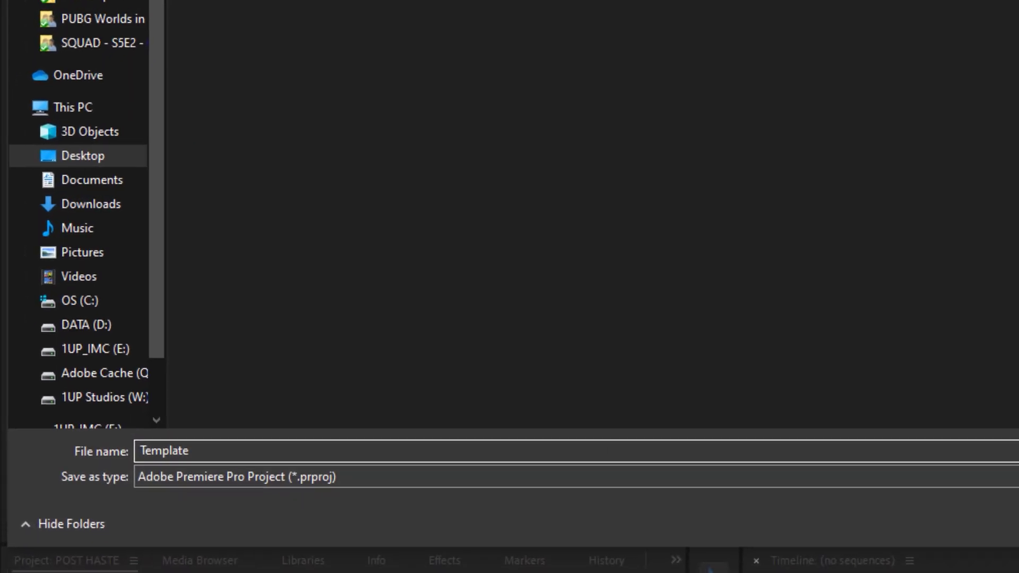
left_click(696, 383)
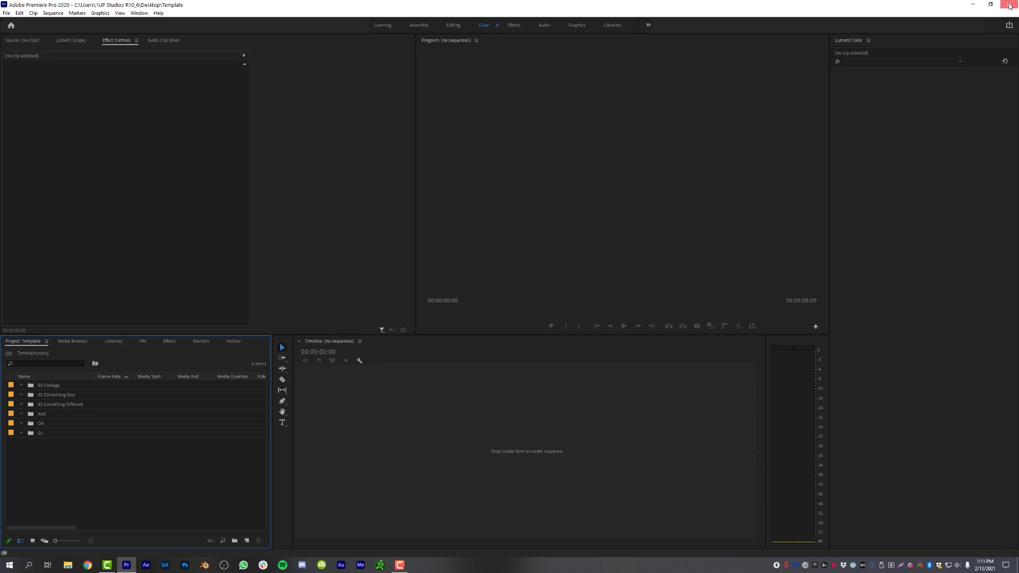
left_click(1011, 5)
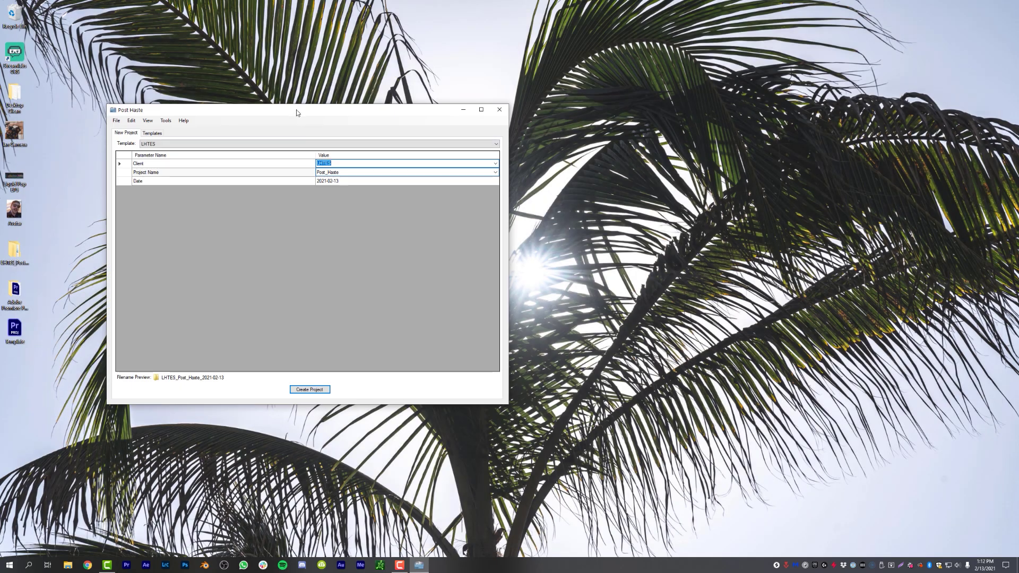
left_click_drag(297, 109, 464, 106)
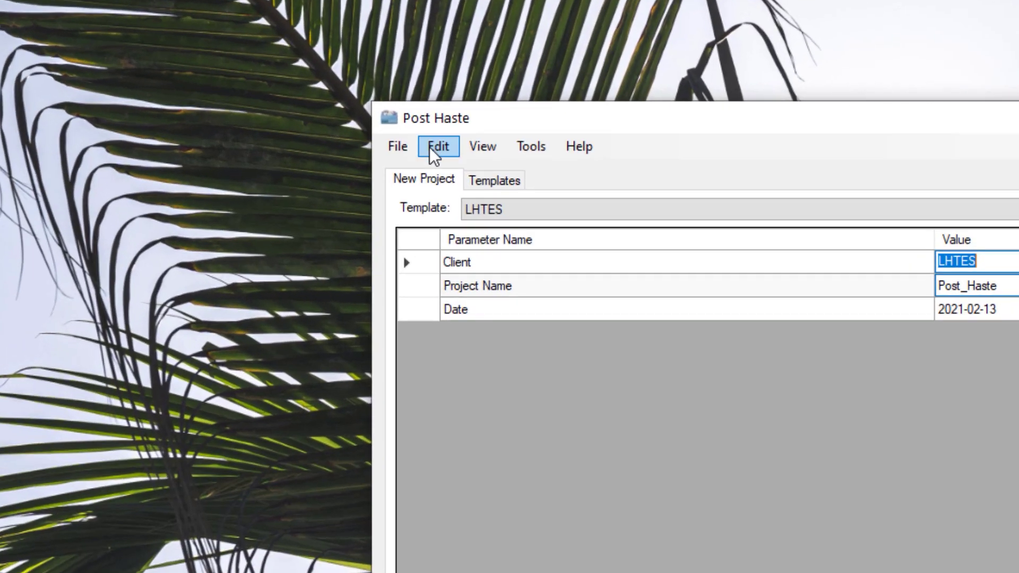
Restore the default parameter list in Preferences, adjust the Project Number and User rows, then close.
left_click(298, 116)
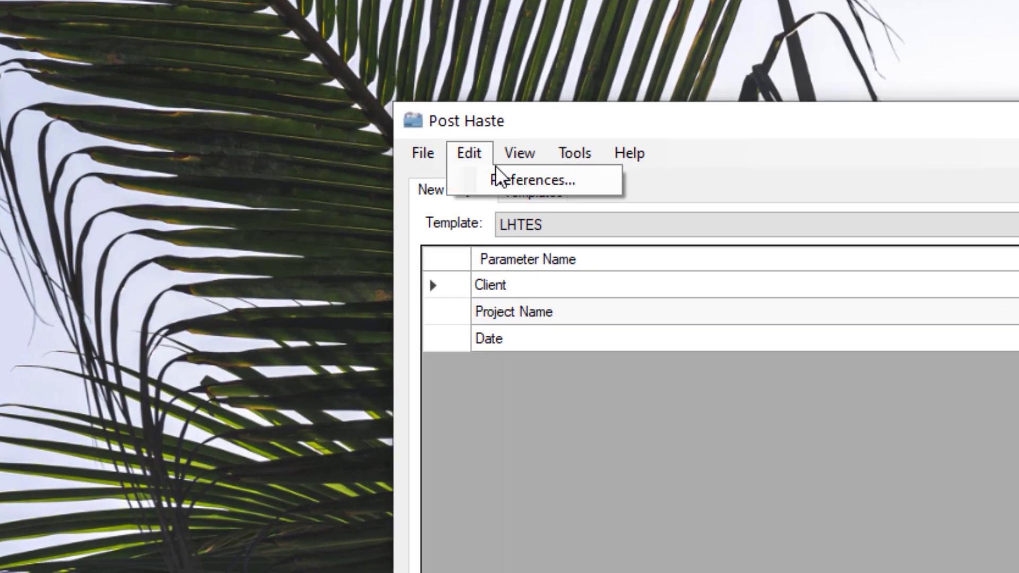
left_click(533, 181)
left_click(110, 214)
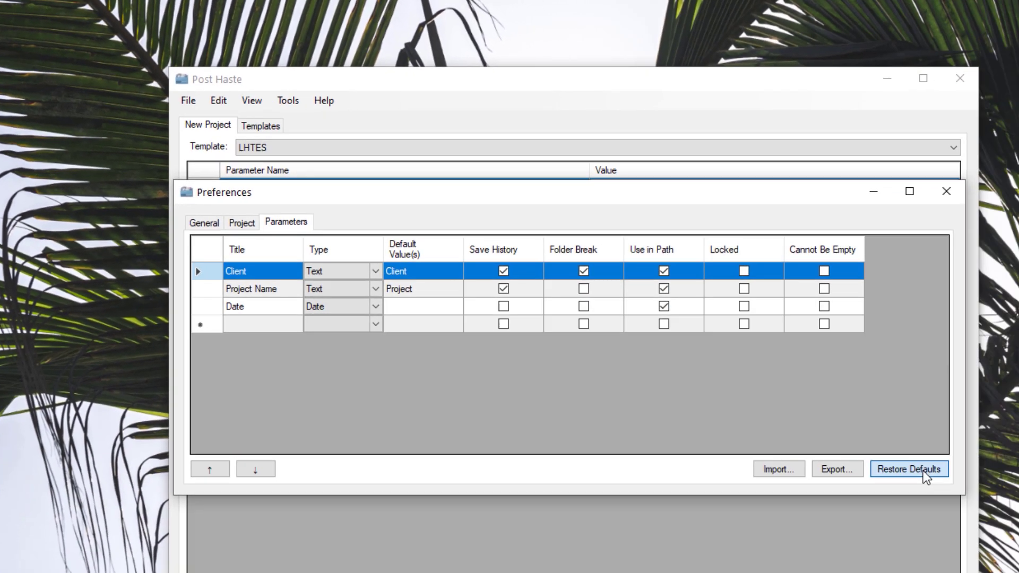
left_click(911, 471)
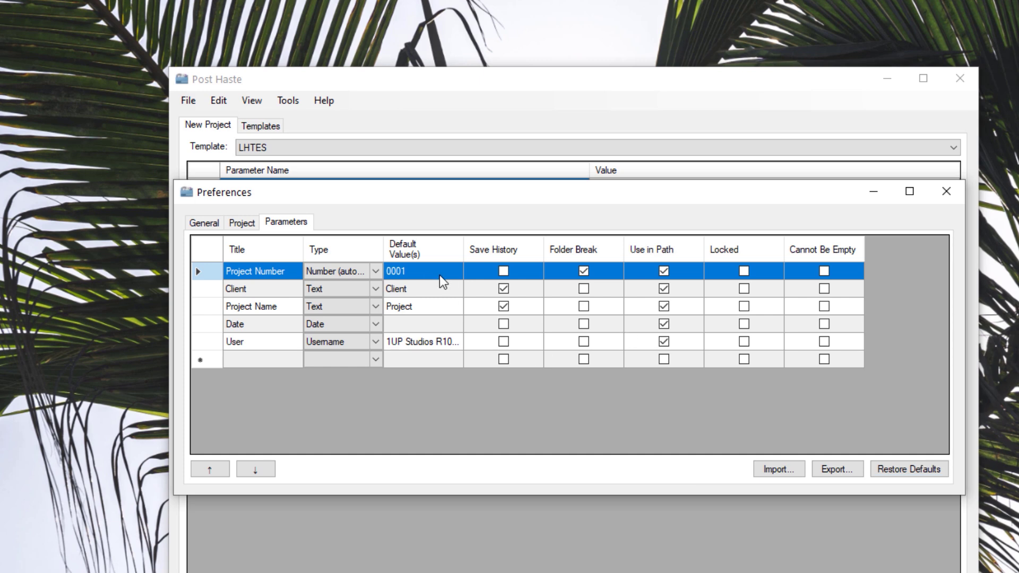
key("Delete")
left_click(474, 324)
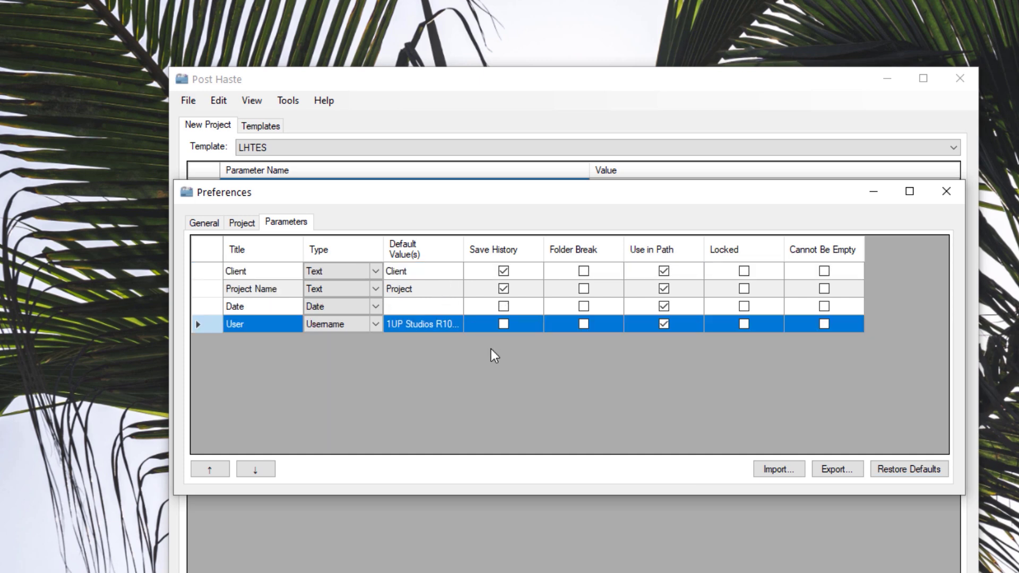
key("Delete")
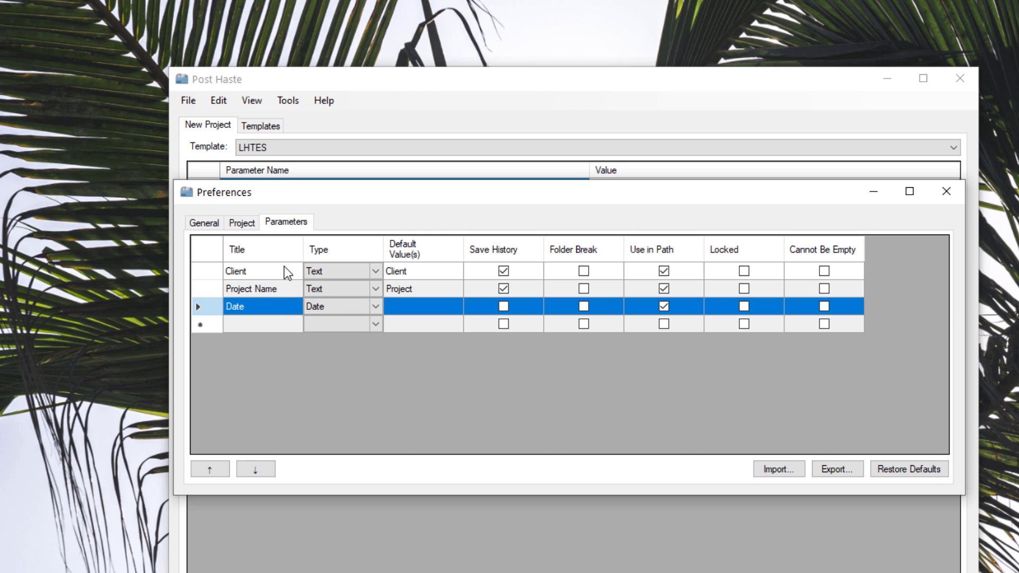
left_click(950, 190)
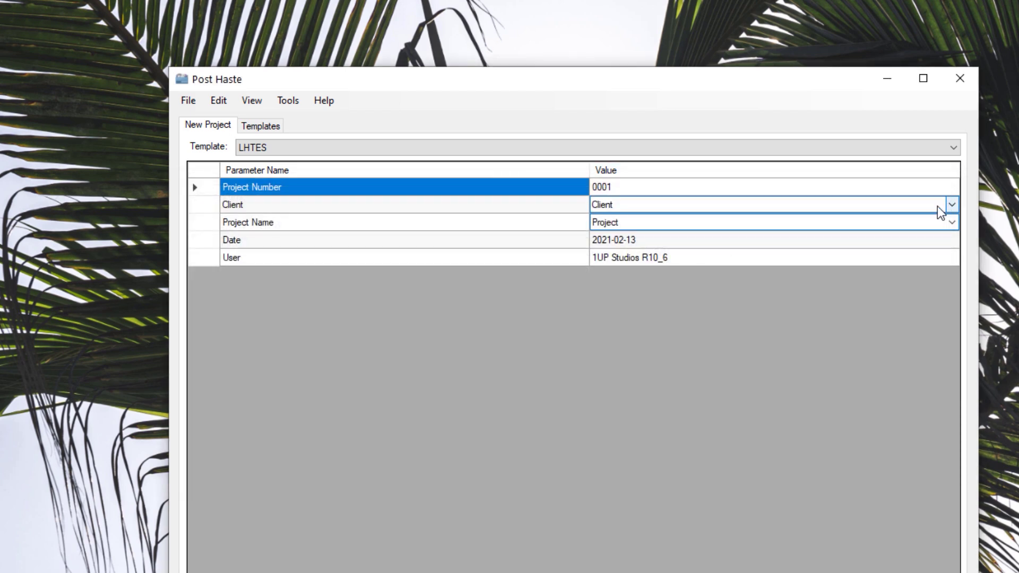
Create a new template named Name This Whatever and select it for editing.
left_click(263, 126)
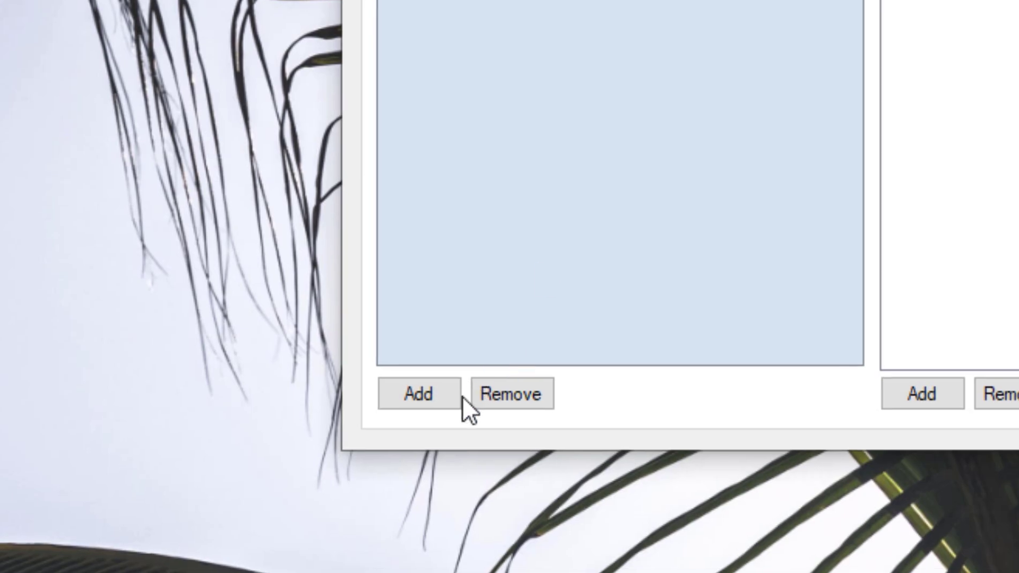
left_click(425, 399)
type("Nam")
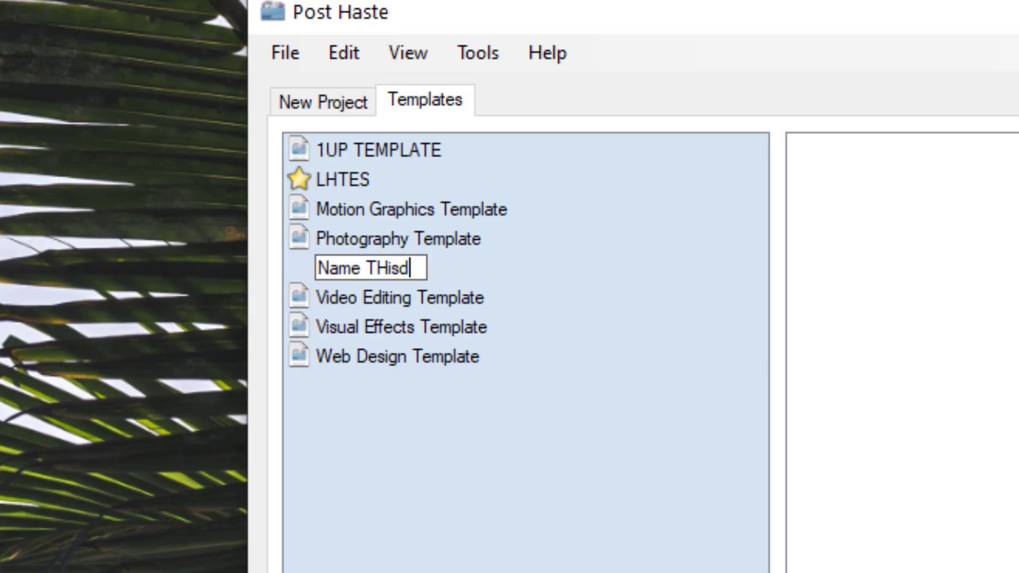
type("e This Whatever")
key("Return")
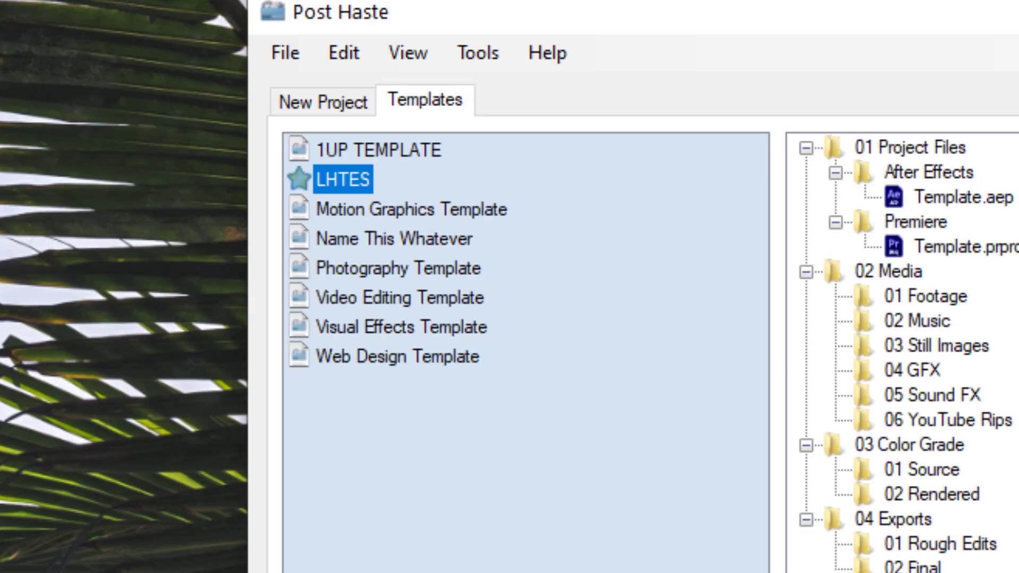
left_click(410, 241)
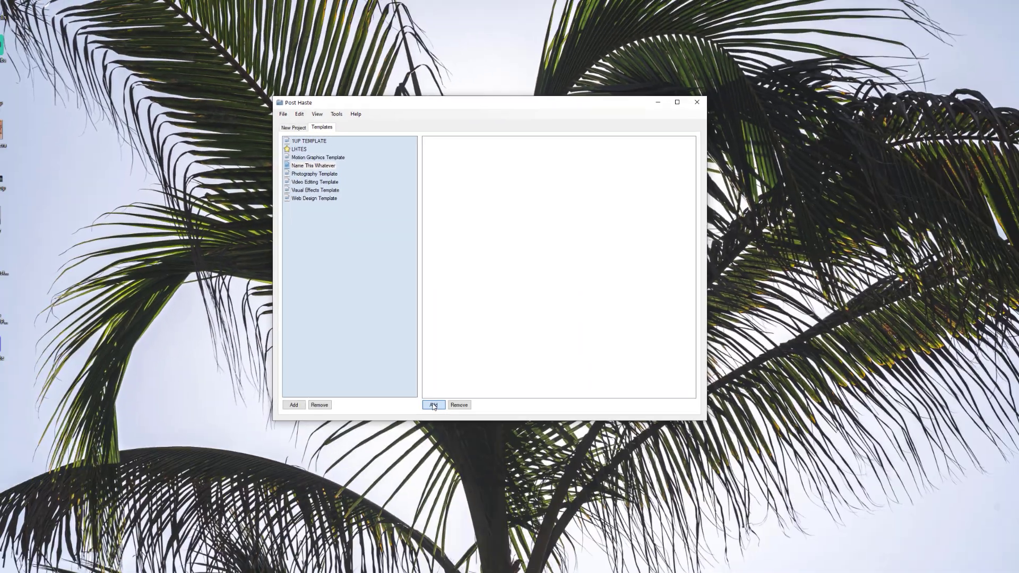
Add a 01 Project Files folder with a Premiere subfolder to the template.
left_click(433, 406)
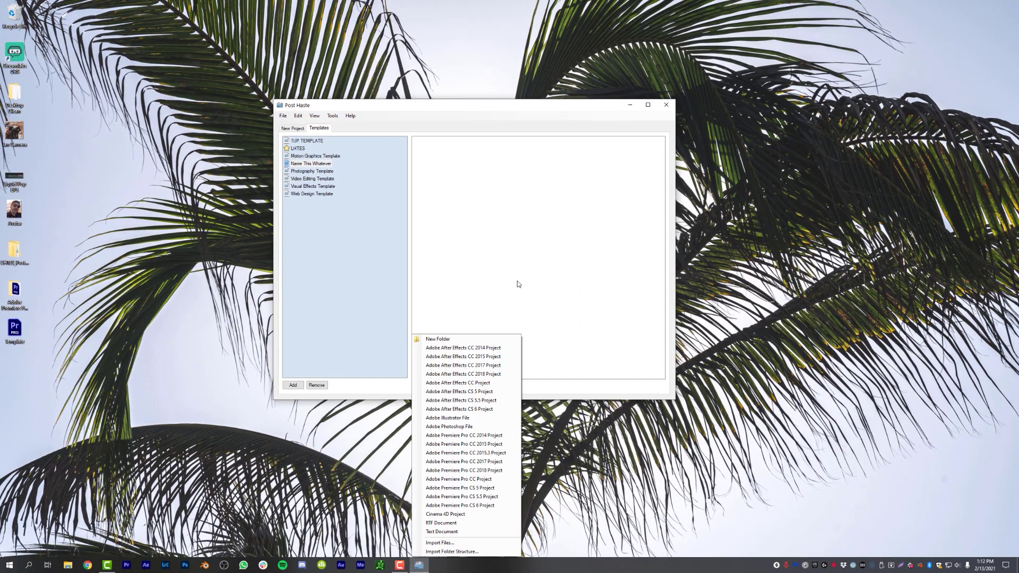
left_click(461, 340)
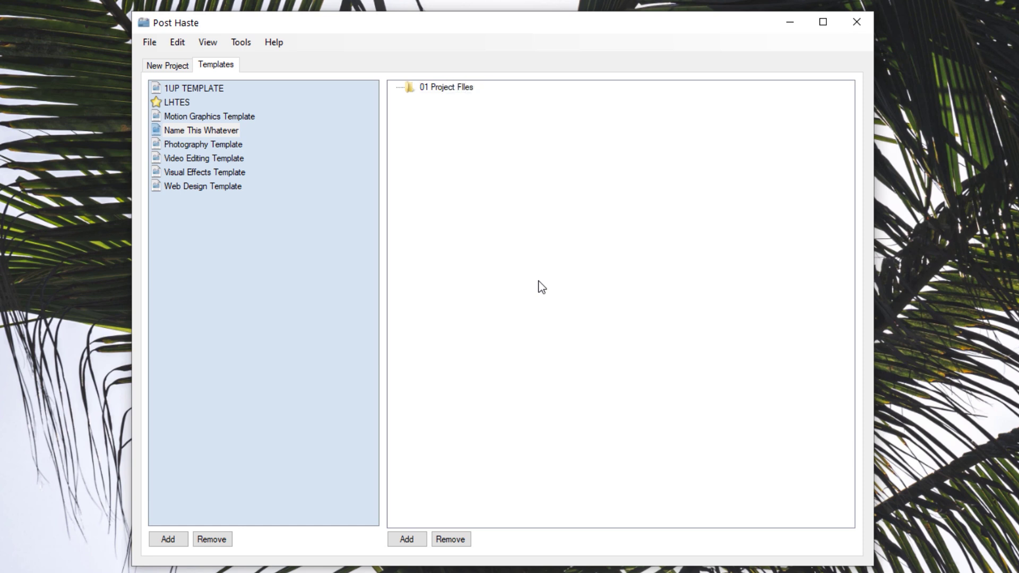
left_click(409, 541)
left_click(461, 454)
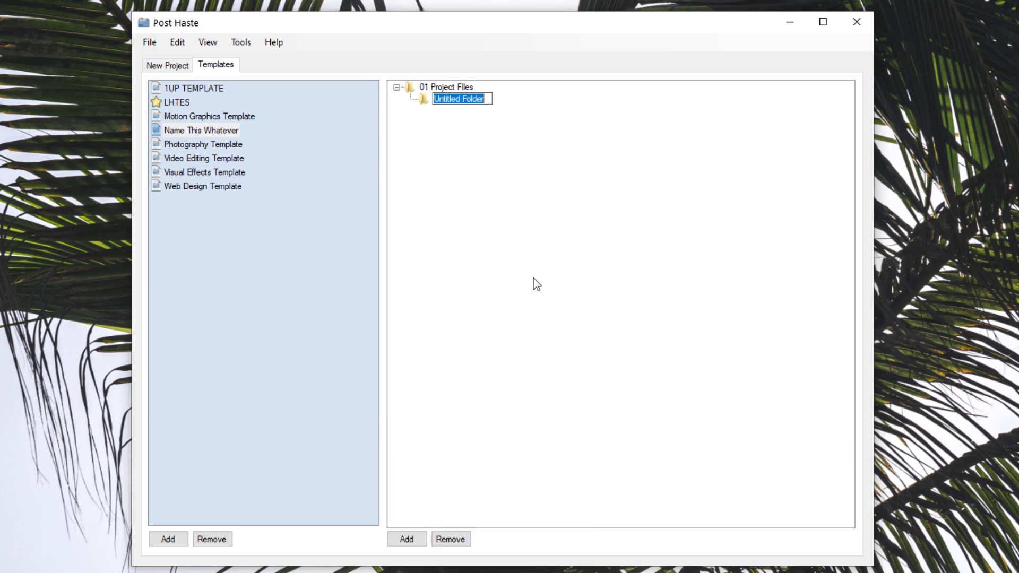
type("Premiere")
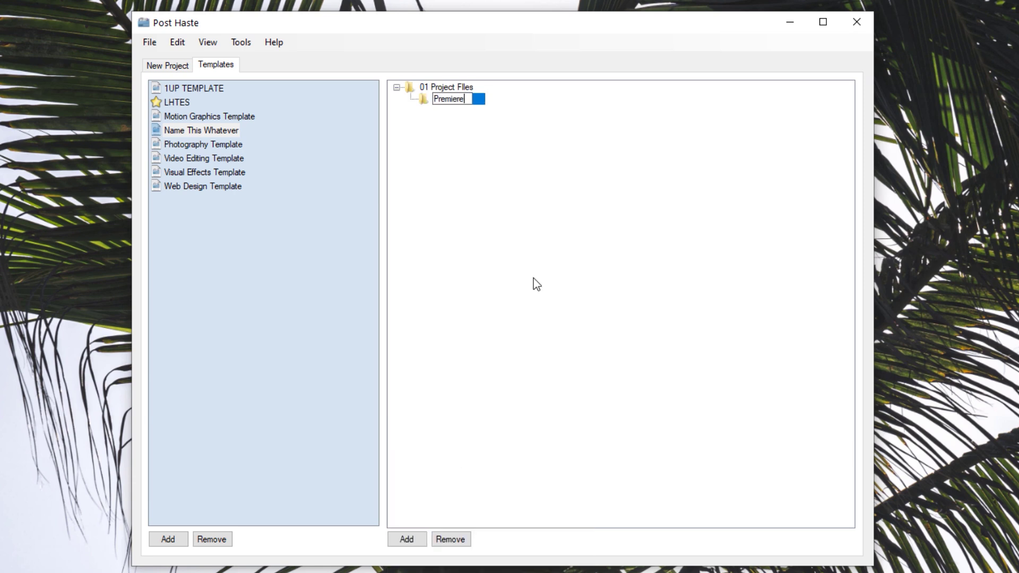
key("Return")
Open the template's Files/01 Project Files/Premiere folder in Explorer and drop the desktop Template project in.
right_click(200, 131)
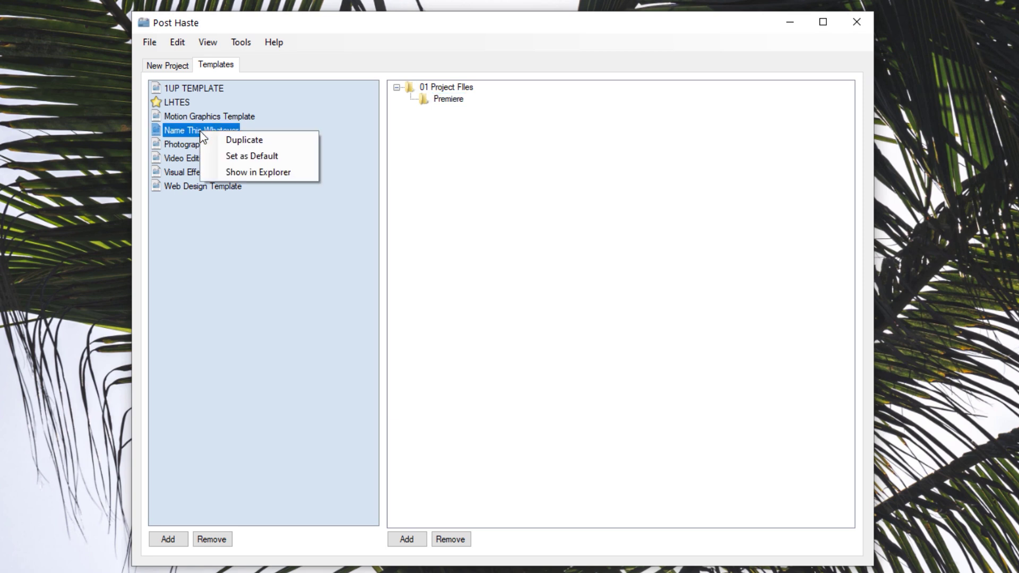
left_click(294, 176)
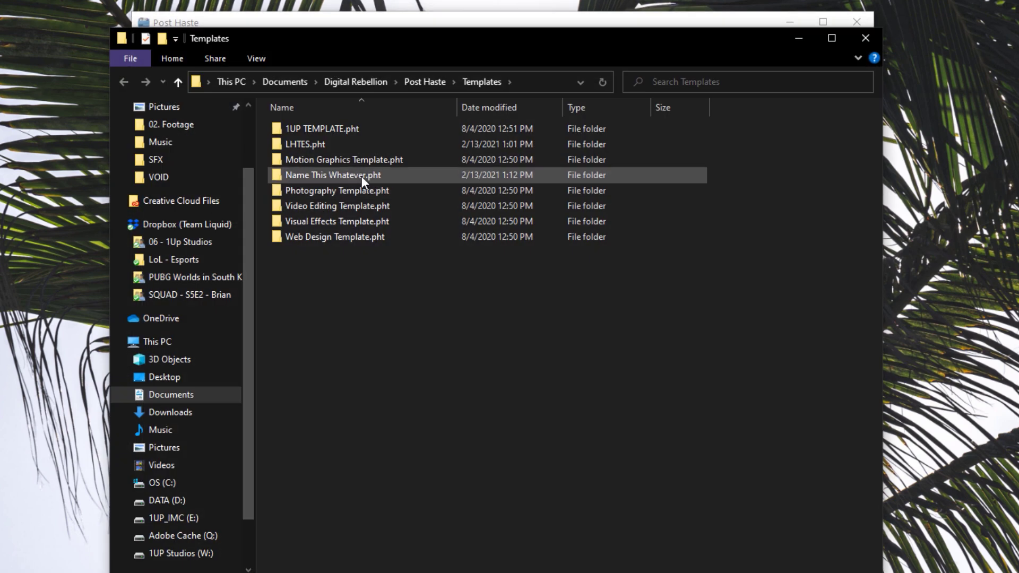
double_click(361, 177)
double_click(310, 129)
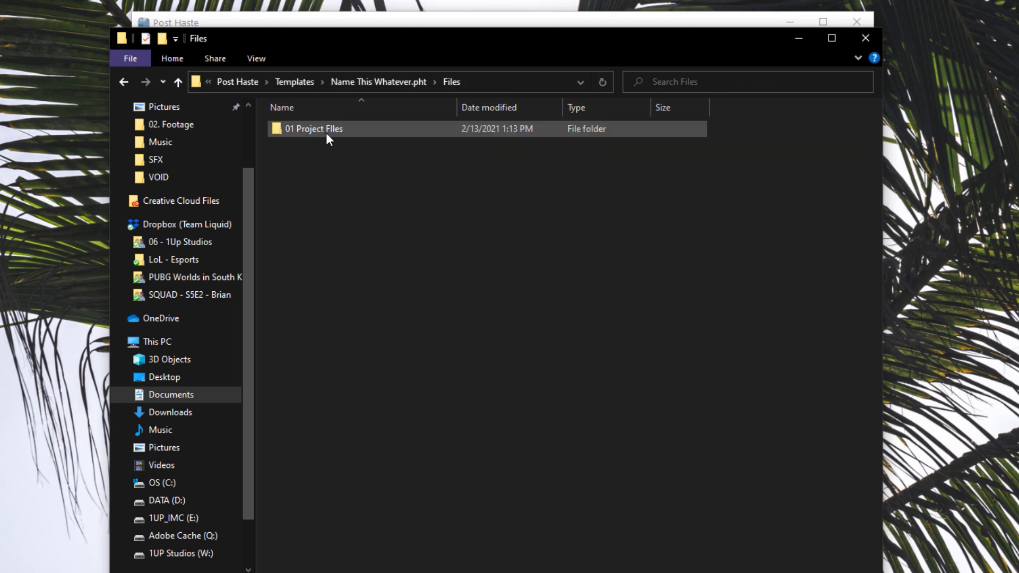
double_click(337, 130)
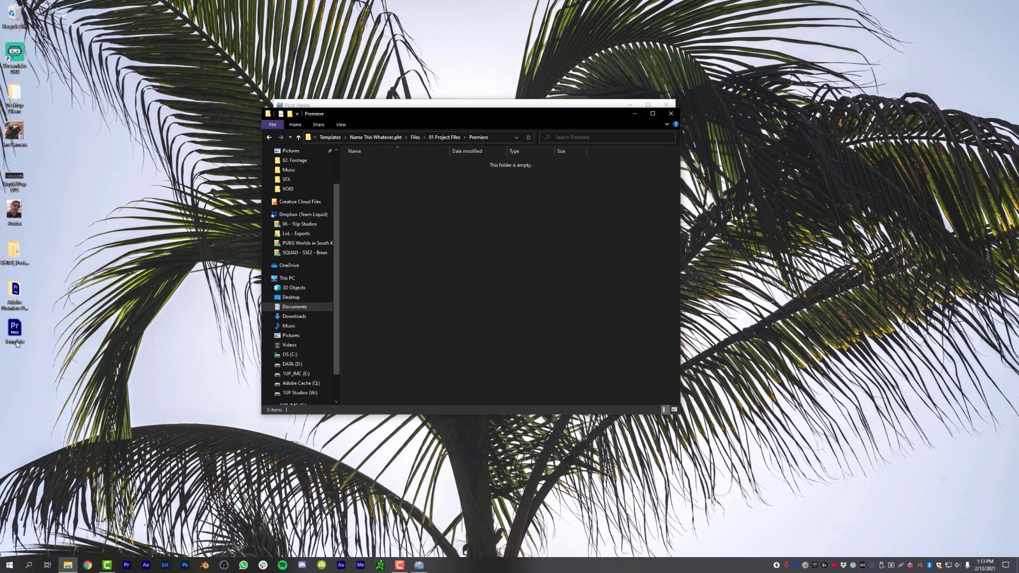
left_click_drag(14, 327, 437, 279)
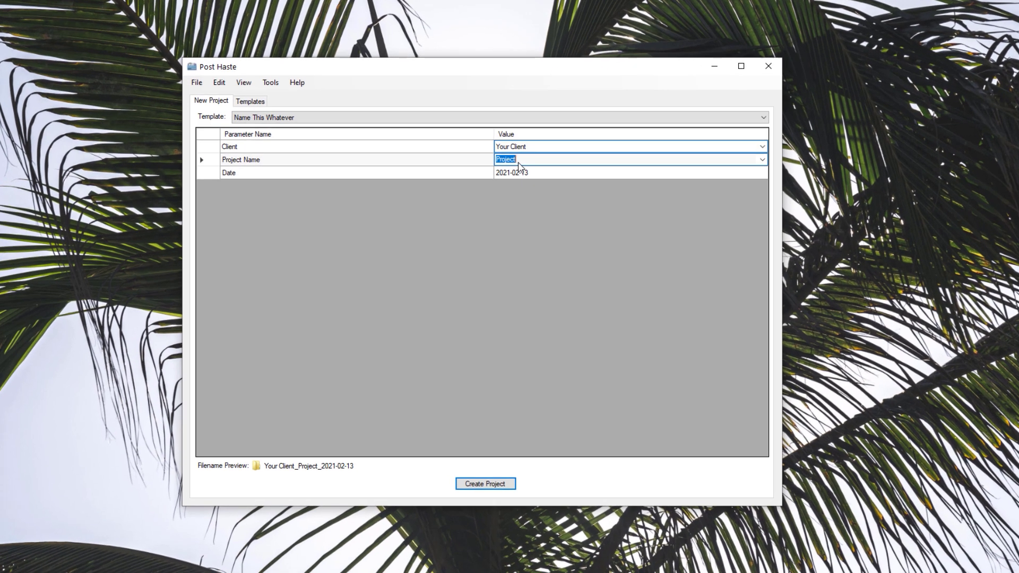
Create the Your Client_Your Project_2021-02-13 project and reveal its Premiere project file under 01 Project Files.
type("Your Project")
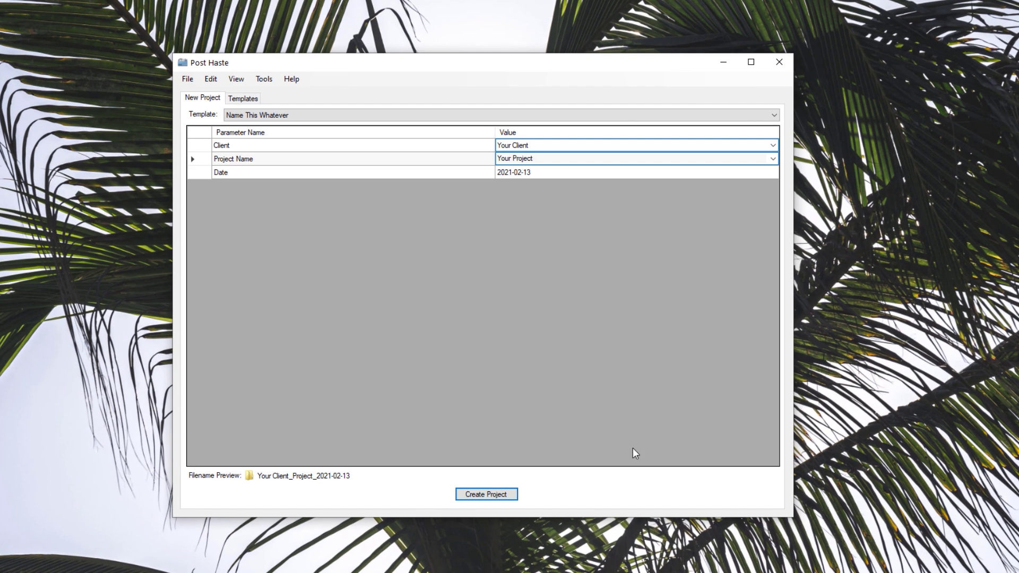
left_click(486, 494)
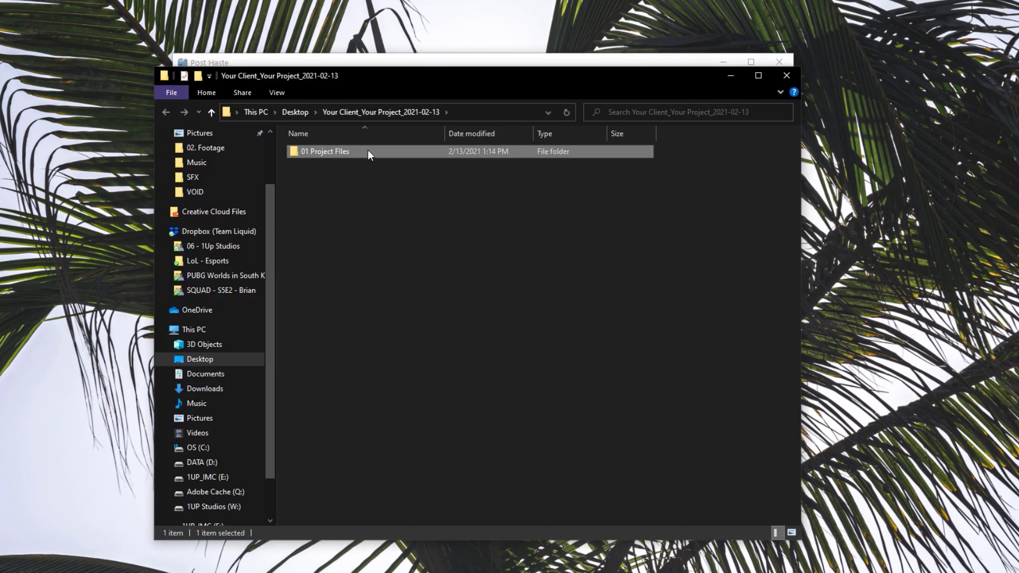
double_click(368, 151)
double_click(341, 155)
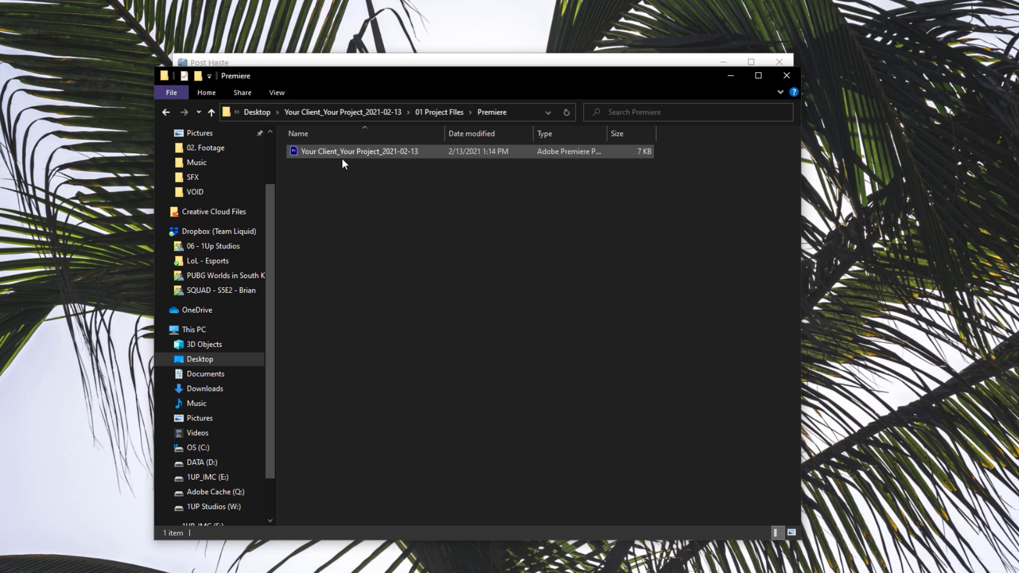
left_click(335, 151)
left_click_drag(444, 133, 467, 133)
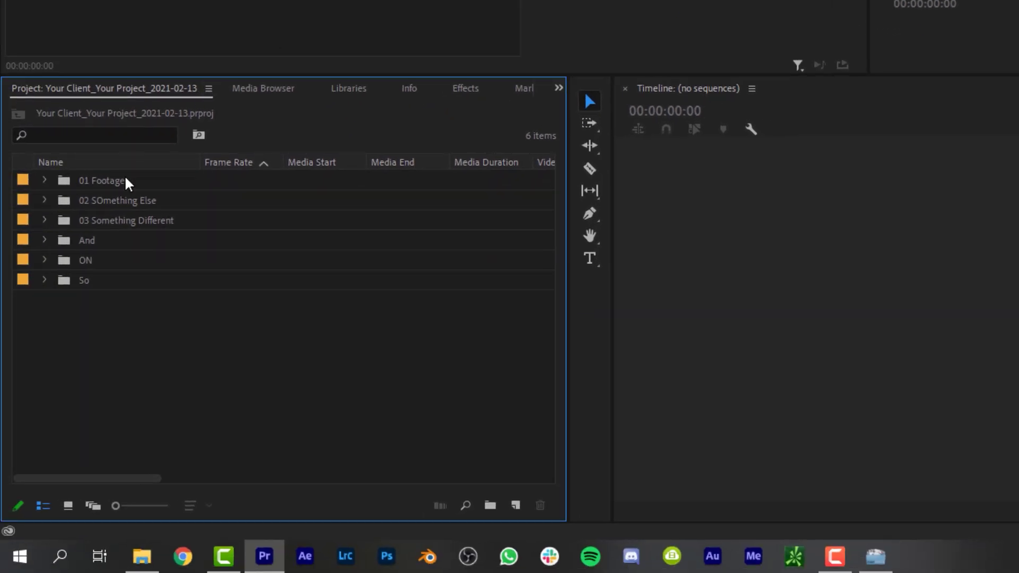
Review the bins 01 Footage, 02 SOmething Else, 03 Something Different, And, ON and So, then shift Post Haste.
left_click(124, 181)
left_click(169, 205)
left_click(165, 223)
left_click(162, 242)
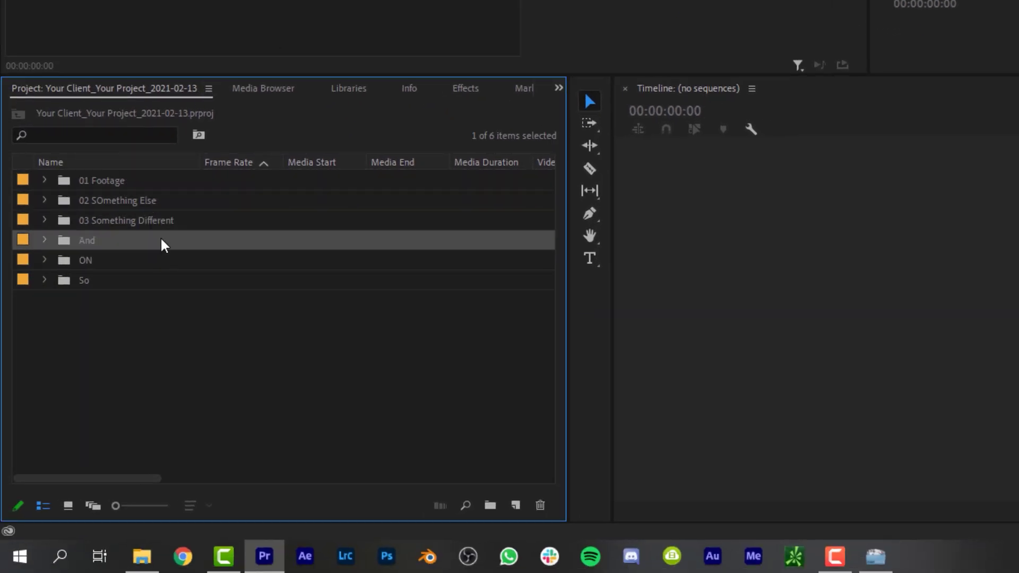
left_click(157, 260)
left_click(153, 273)
left_click(193, 337)
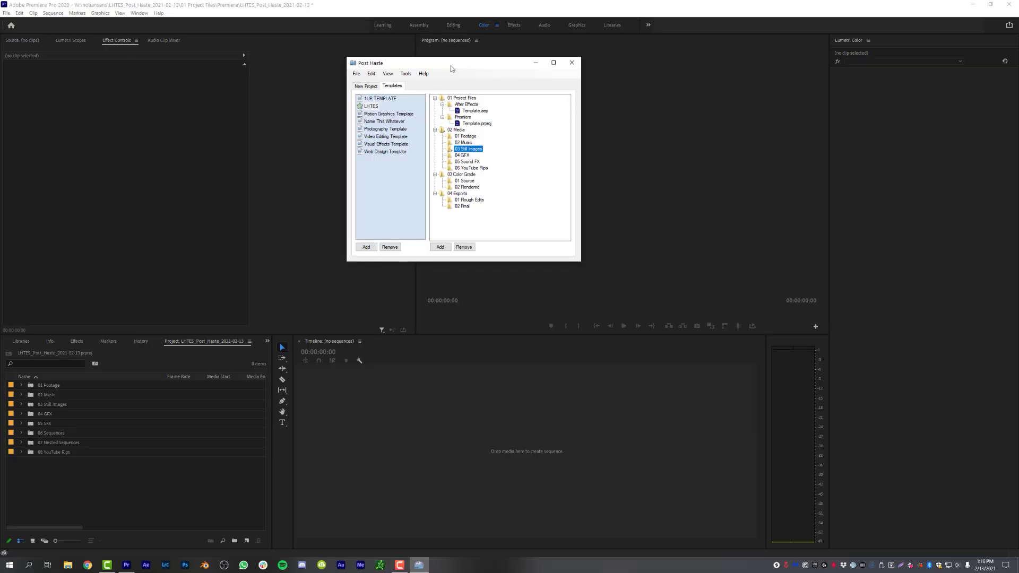
left_click_drag(462, 63, 456, 68)
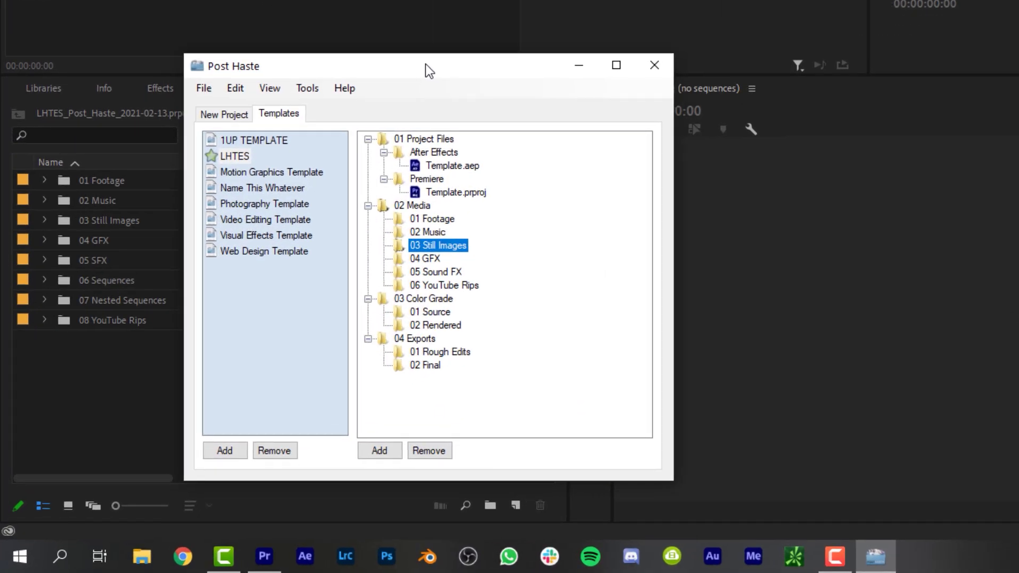
Compare the template's 01 Footage, 02 Music, 04 GFX and 06 YouTube Rips folders with Premiere's bins.
left_click(439, 218)
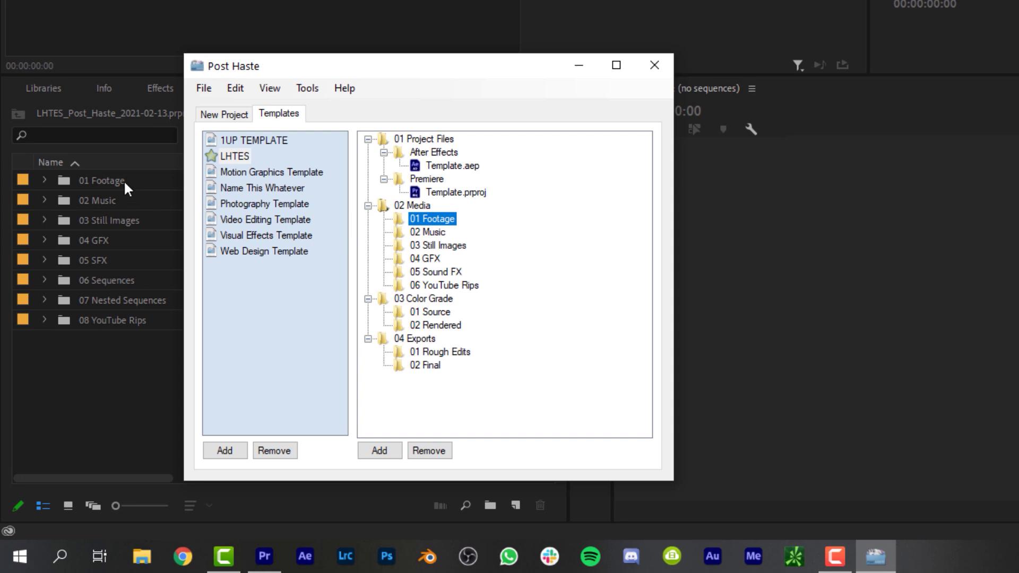
left_click(434, 233)
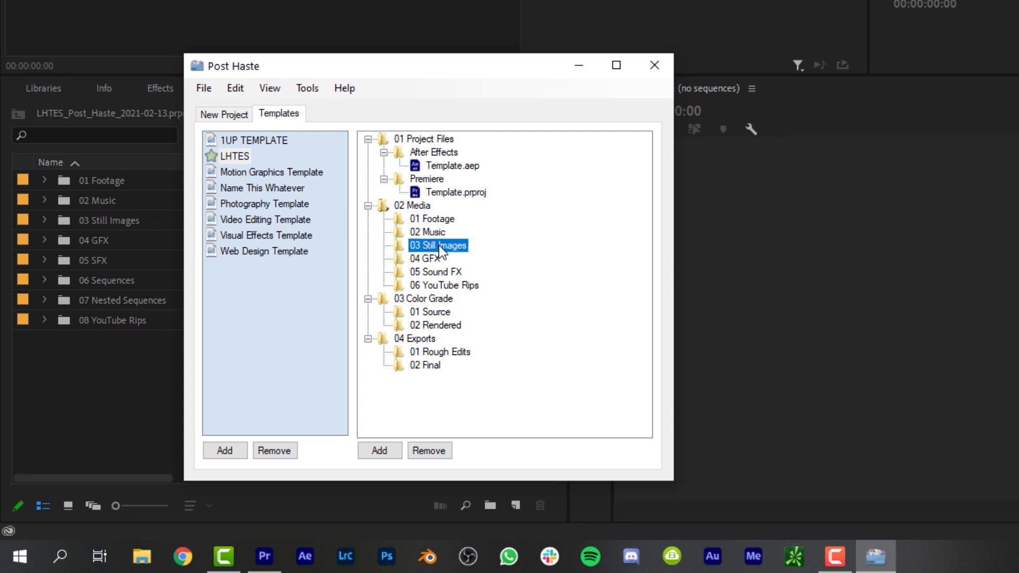
left_click(439, 260)
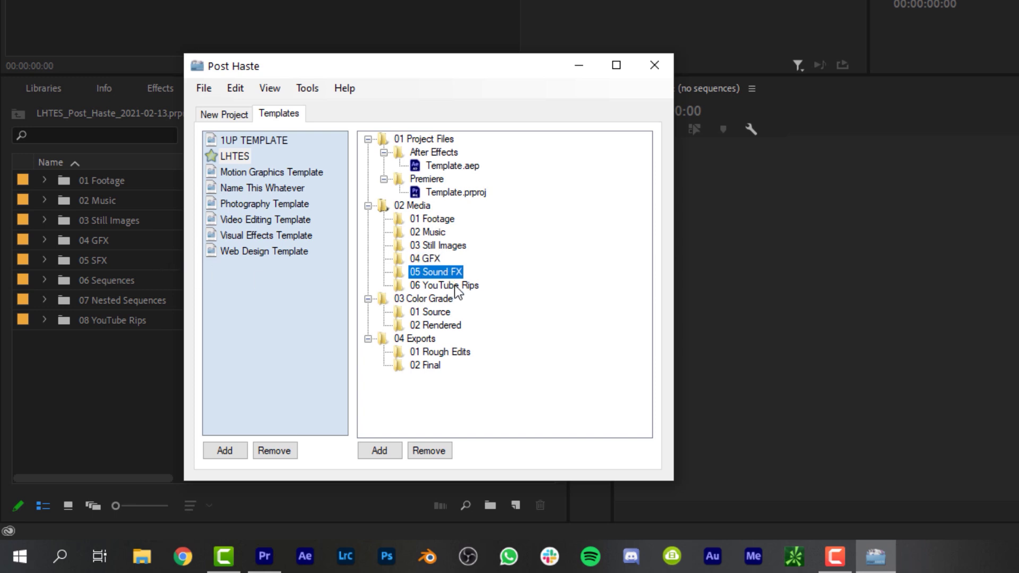
left_click(456, 286)
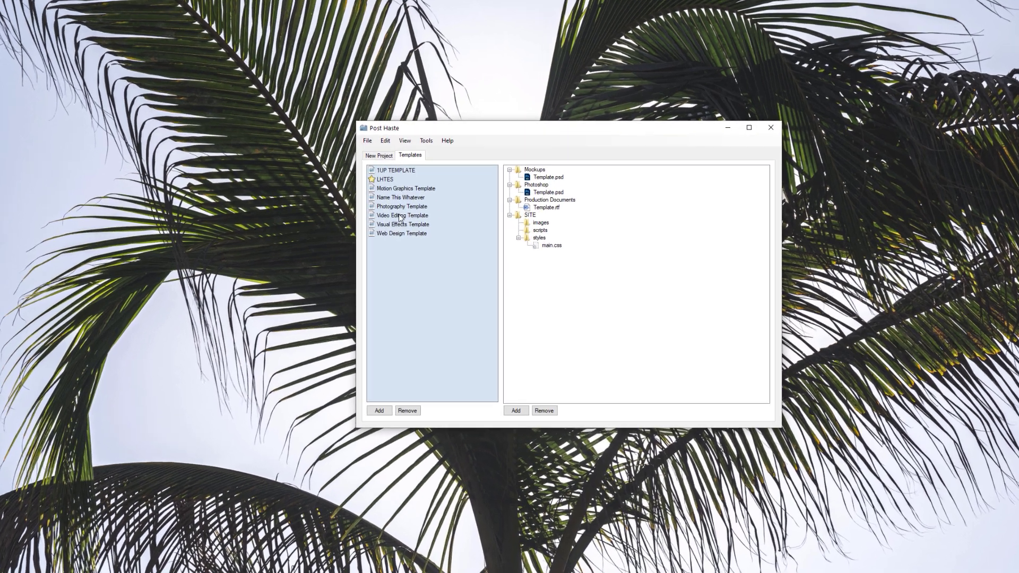
Reveal the templates folder from the Video Editing Template and copy the shared template folder into it.
left_click(399, 218)
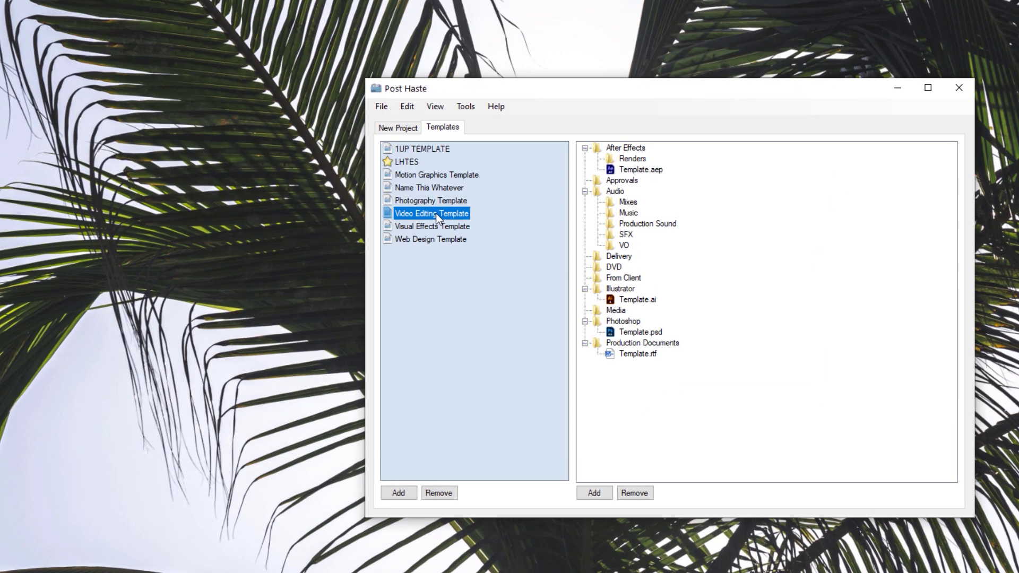
right_click(405, 215)
left_click(458, 242)
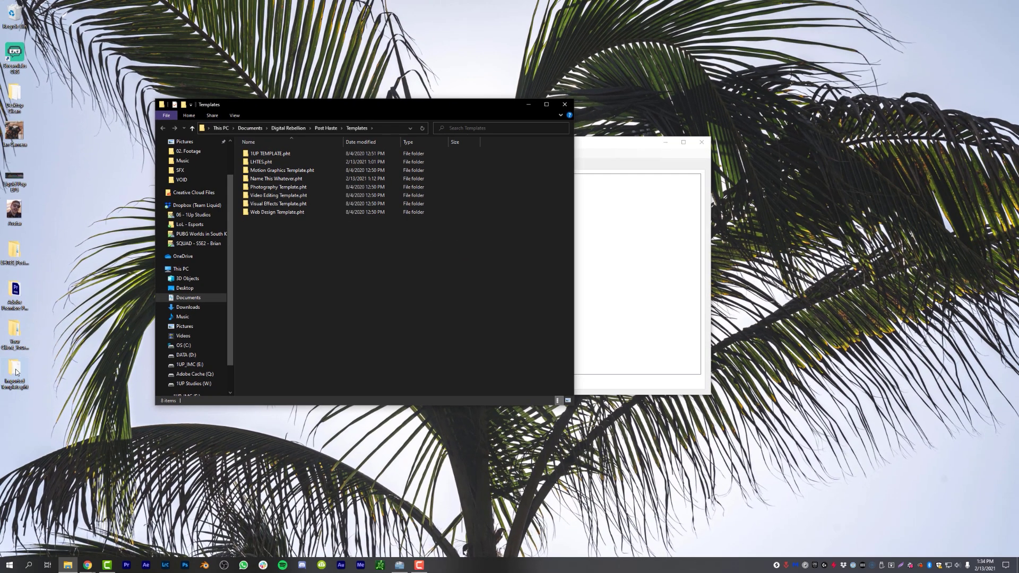
left_click_drag(268, 304, 278, 331)
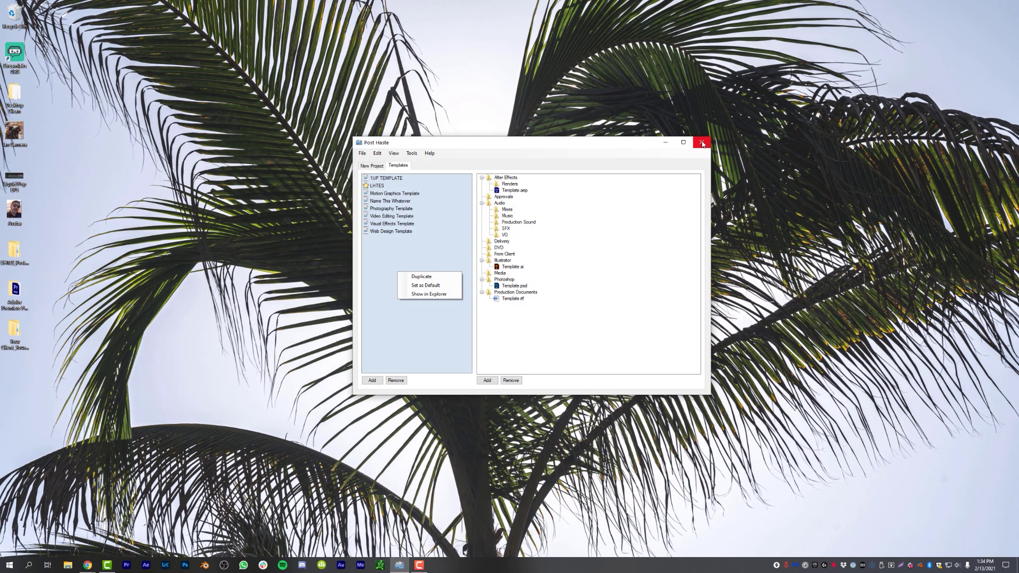